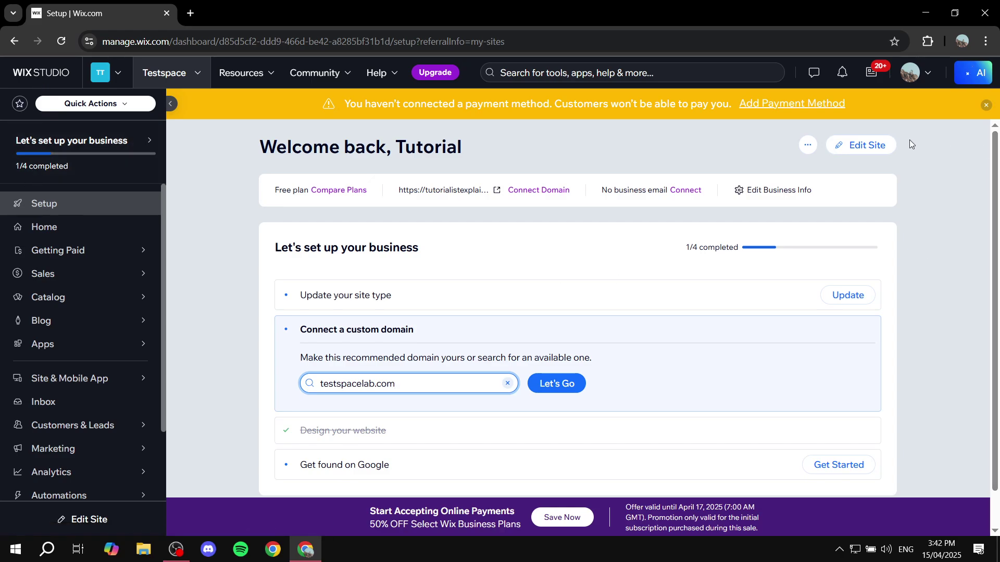
Step: Open the Testspace site in the website editor and inspect the Home page's header and Coming Soon section
{"action": "left_click", "coordinate": [869, 145]}
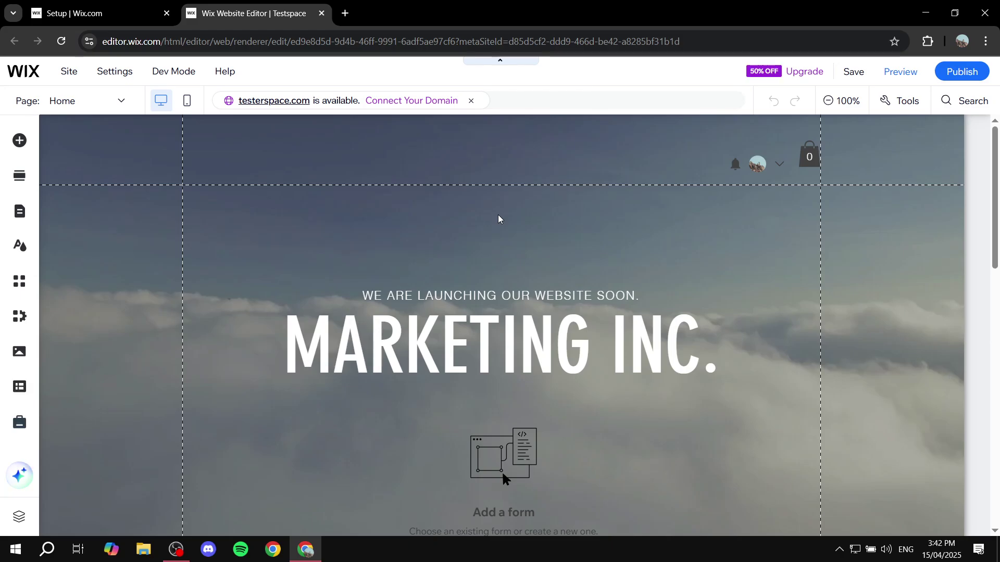
{"action": "left_click", "coordinate": [498, 216]}
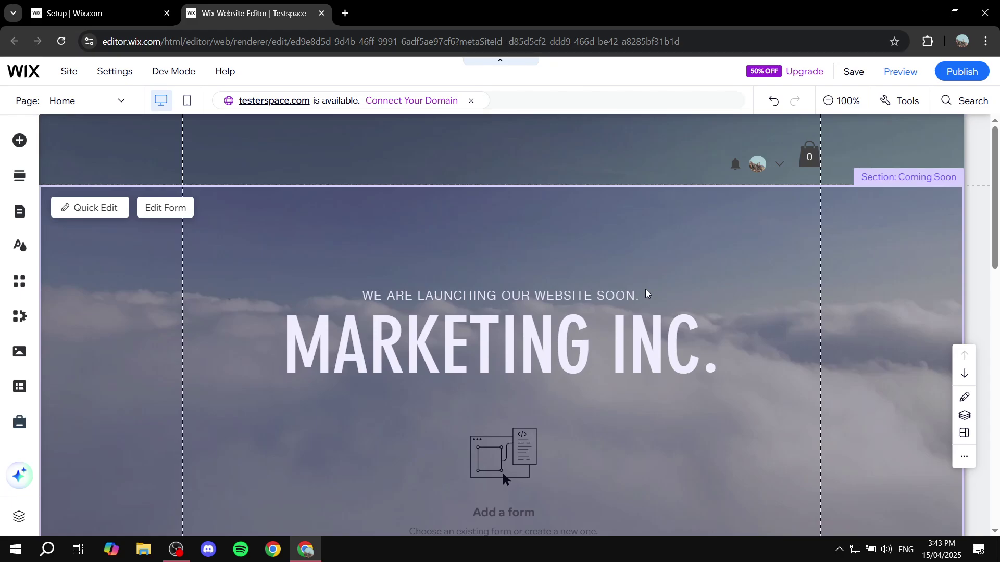
{"action": "left_click", "coordinate": [222, 165]}
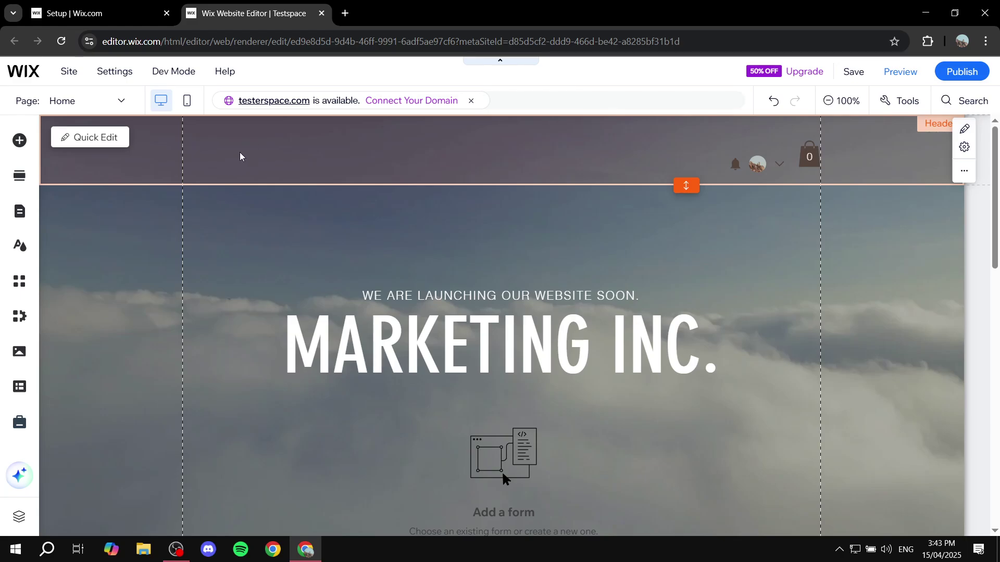
{"action": "left_click", "coordinate": [513, 263]}
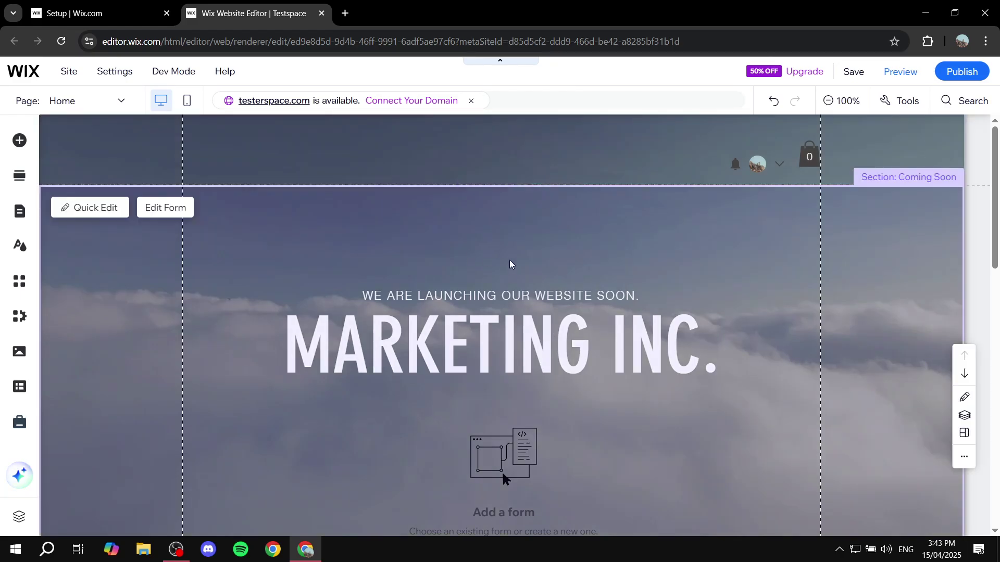
{"action": "left_click", "coordinate": [334, 181]}
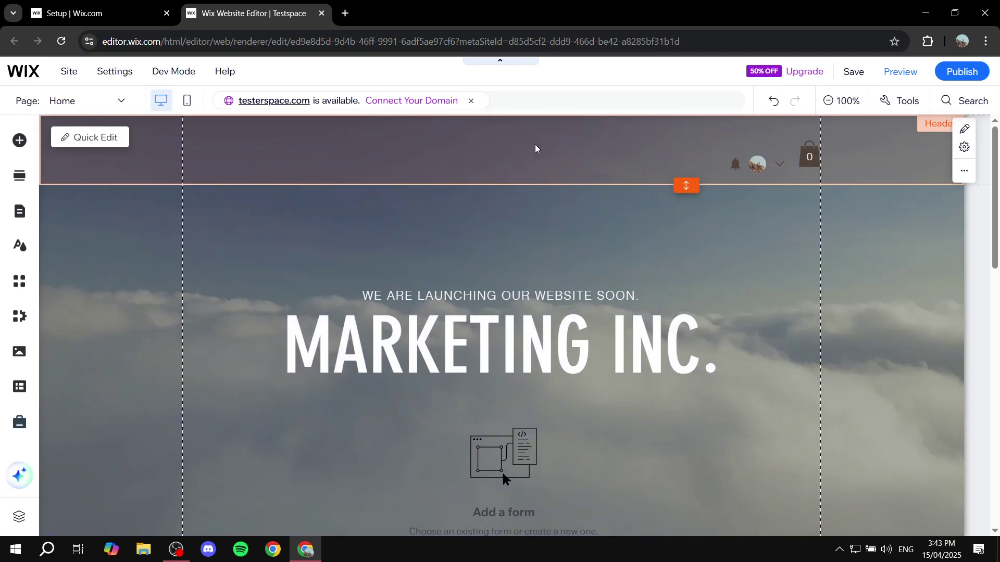
{"action": "left_click", "coordinate": [48, 234]}
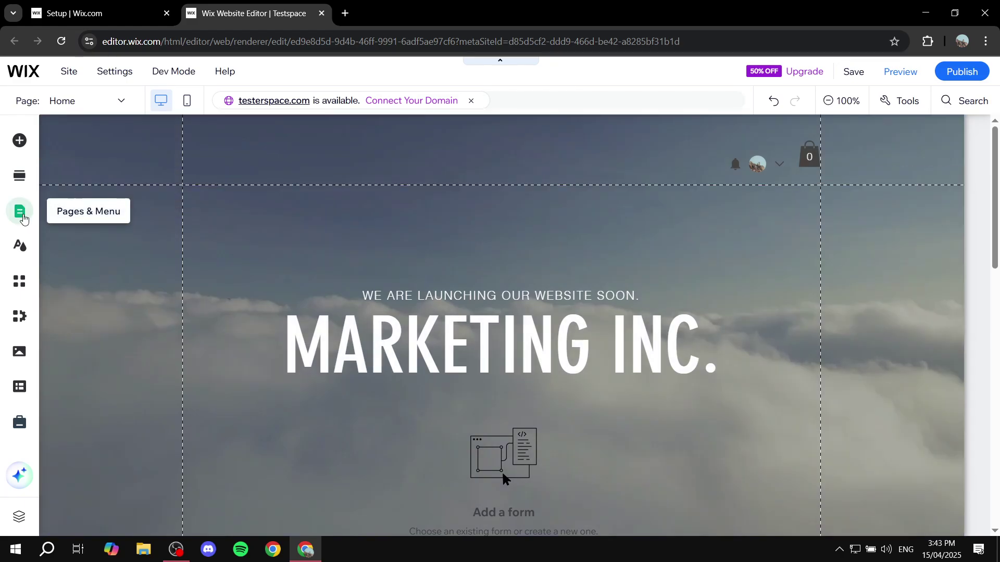
Step: Try the No header & footer layout on the Home page, and restore the Standard layout
{"action": "left_click", "coordinate": [20, 212]}
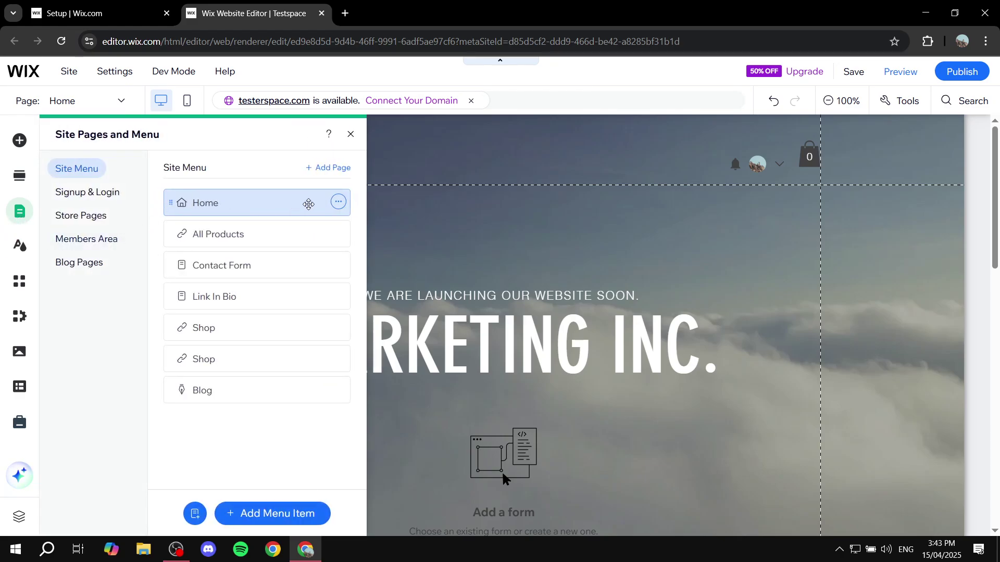
{"action": "left_click", "coordinate": [335, 204]}
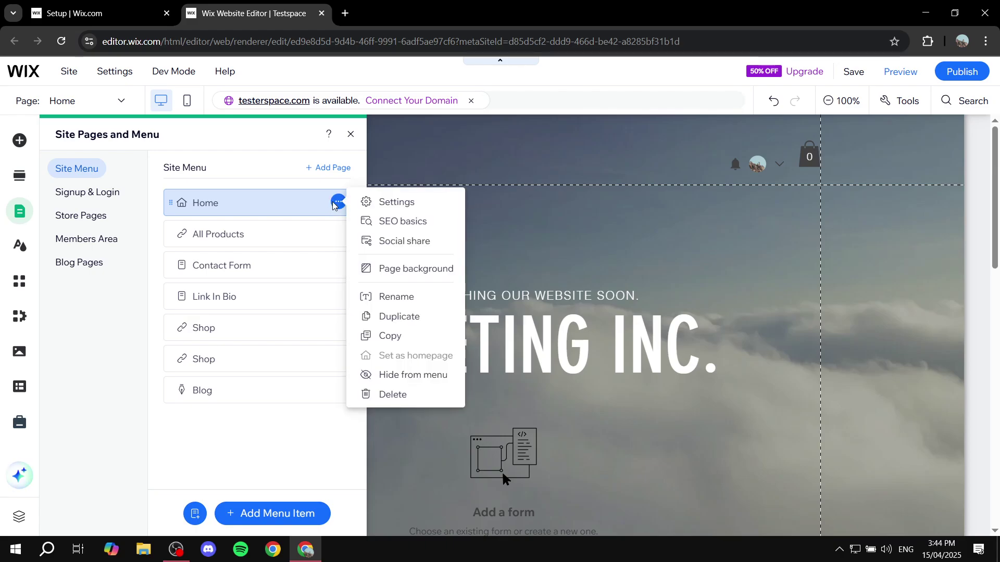
{"action": "left_click", "coordinate": [396, 202]}
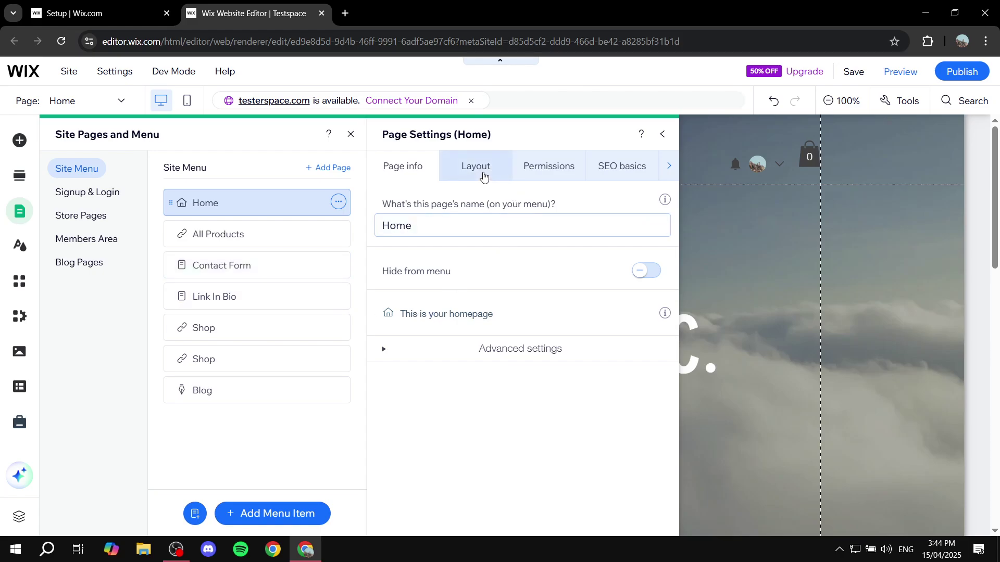
{"action": "left_click", "coordinate": [484, 176]}
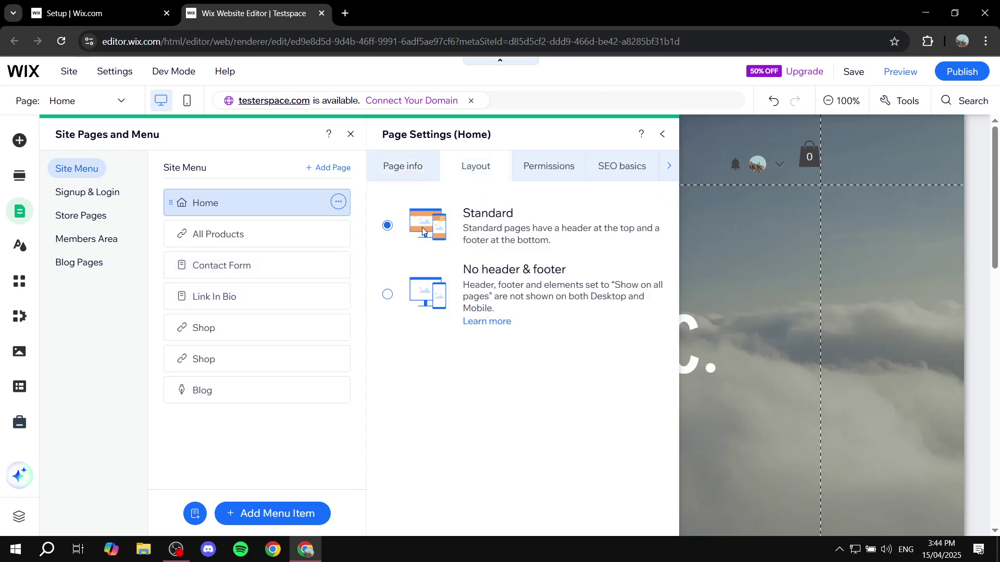
{"action": "left_click", "coordinate": [388, 294]}
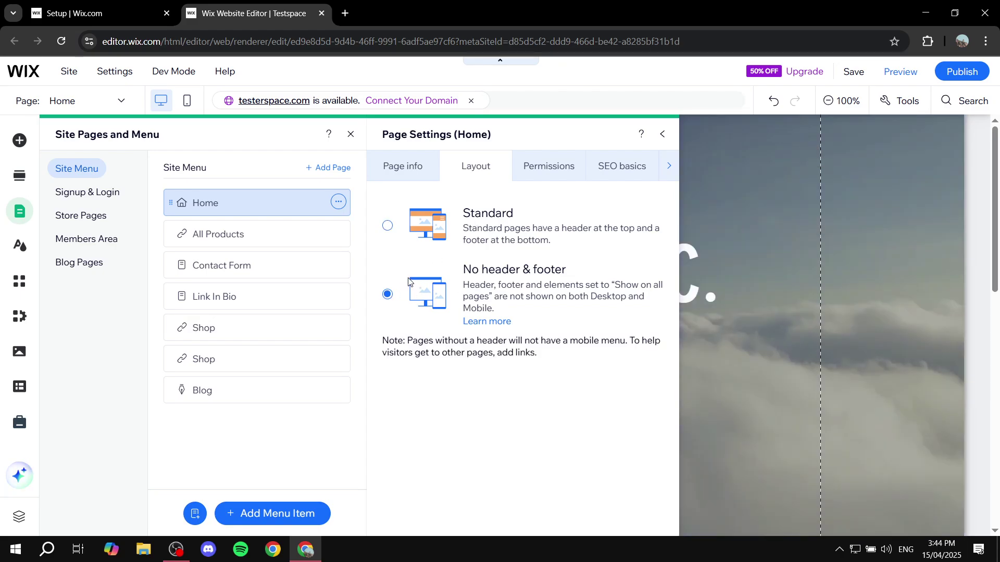
{"action": "left_click", "coordinate": [388, 227]}
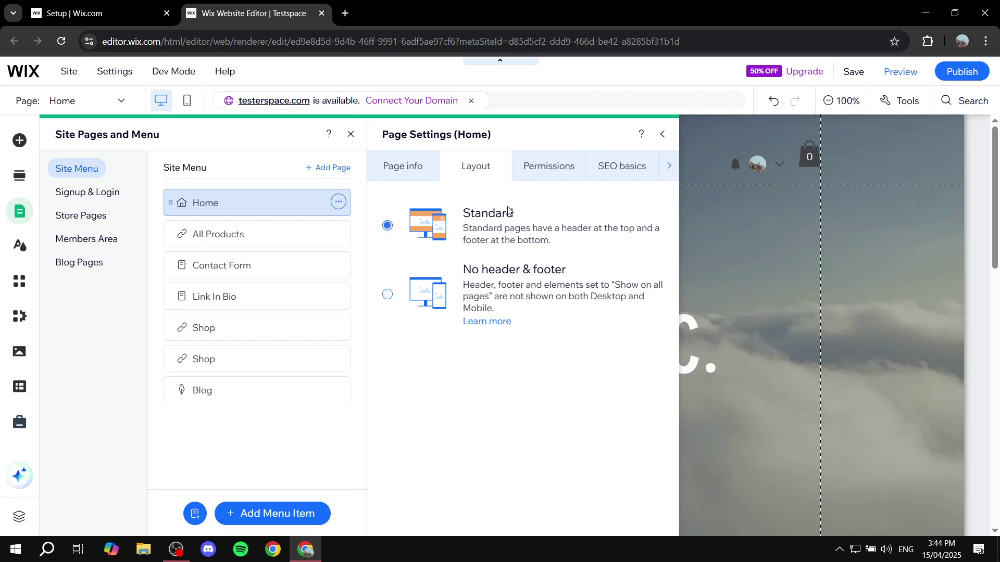
{"action": "left_click", "coordinate": [660, 139]}
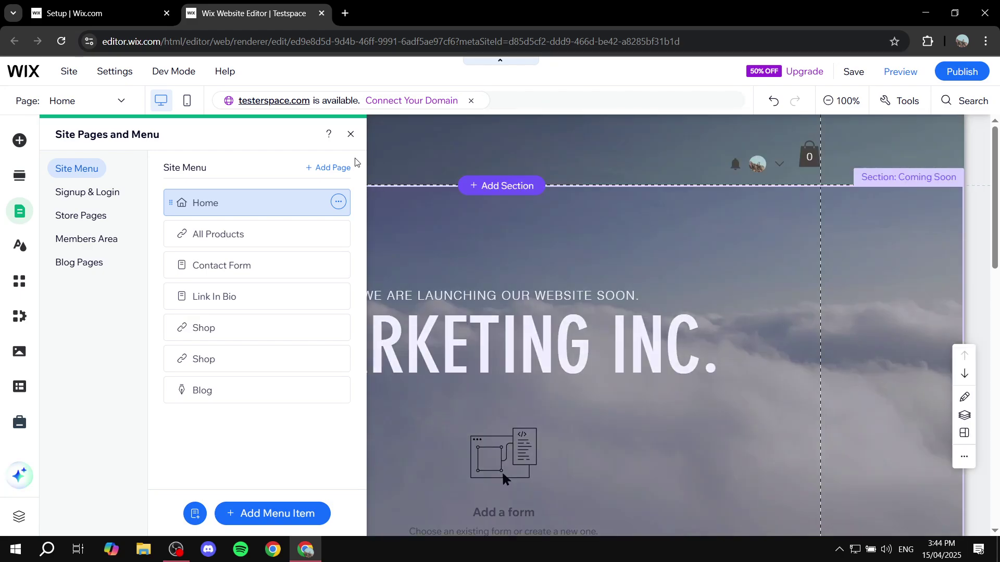
{"action": "left_click", "coordinate": [541, 132]}
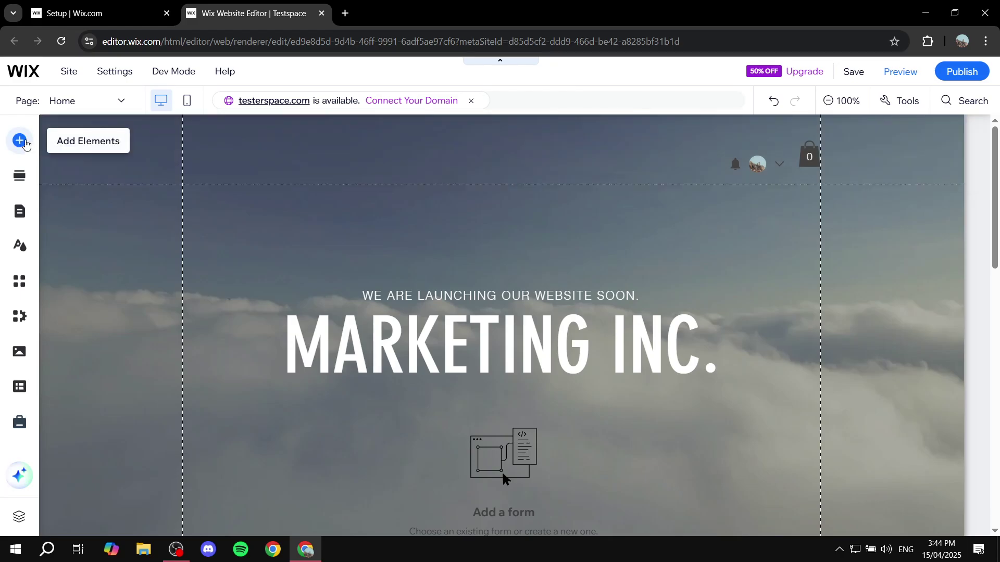
Step: Browse the themed, horizontal, vertical and hamburger menu designs among the elements that can be added
{"action": "left_click", "coordinate": [24, 143]}
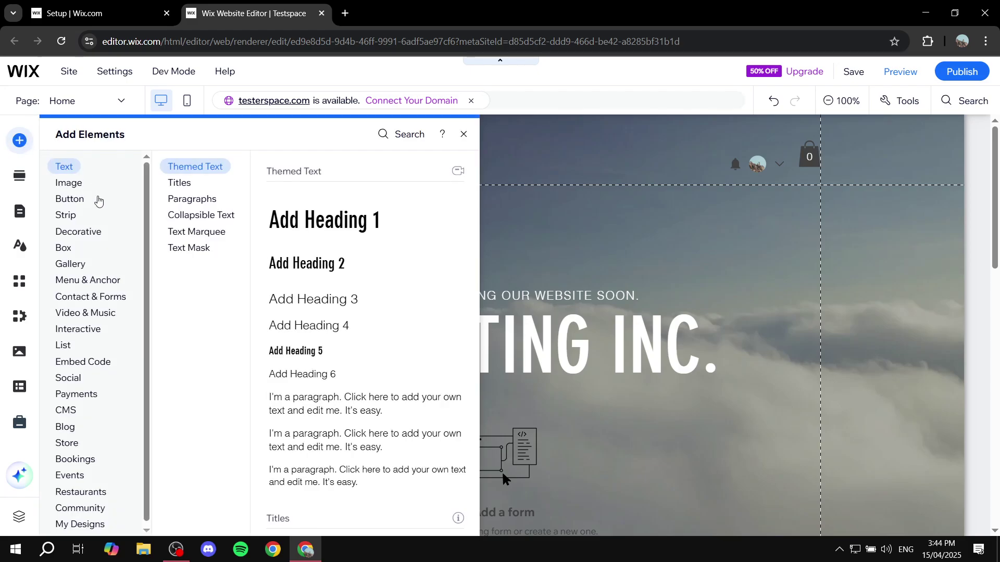
{"action": "left_click", "coordinate": [104, 280]}
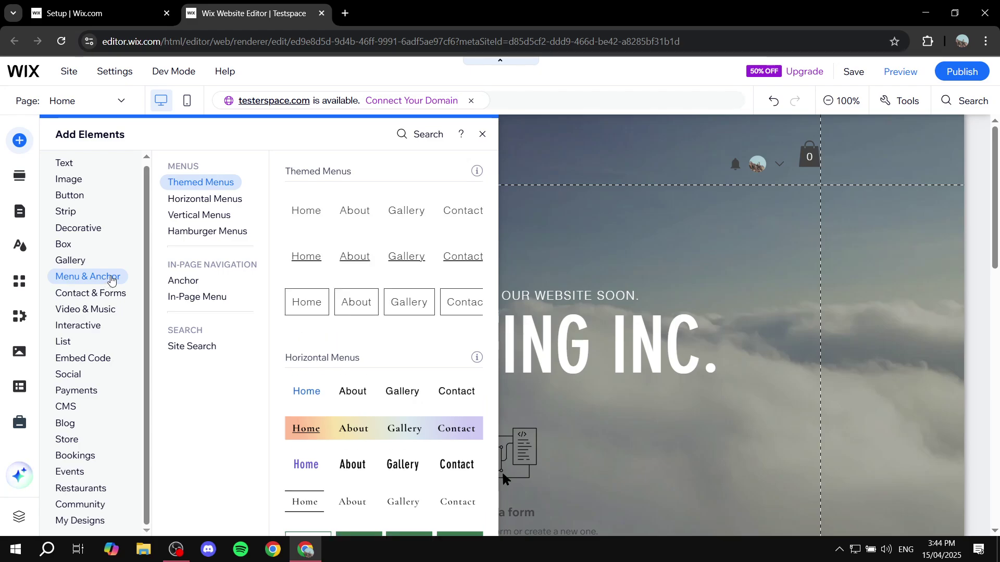
{"action": "left_click", "coordinate": [201, 199]}
{"action": "left_click", "coordinate": [196, 230]}
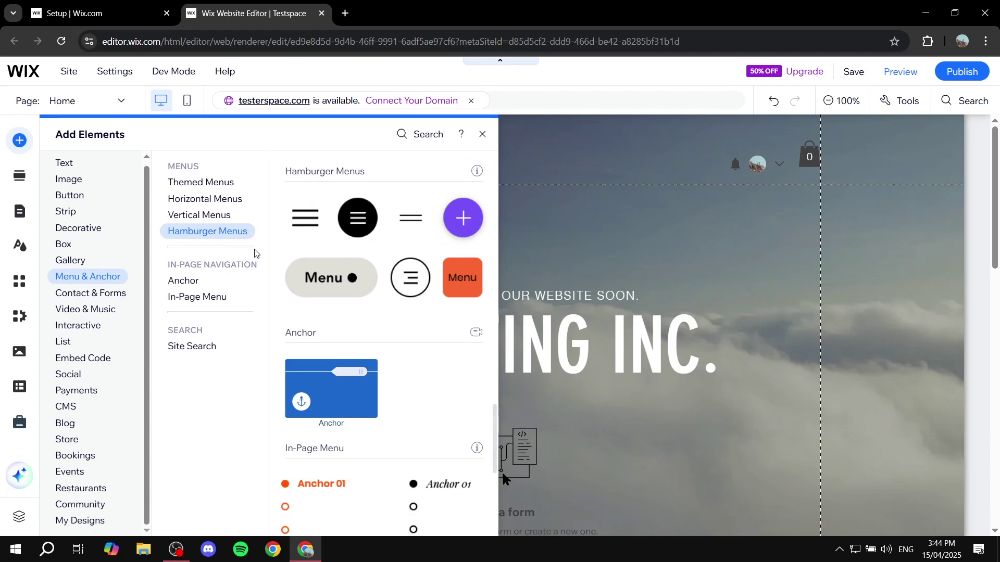
{"action": "left_click", "coordinate": [206, 206]}
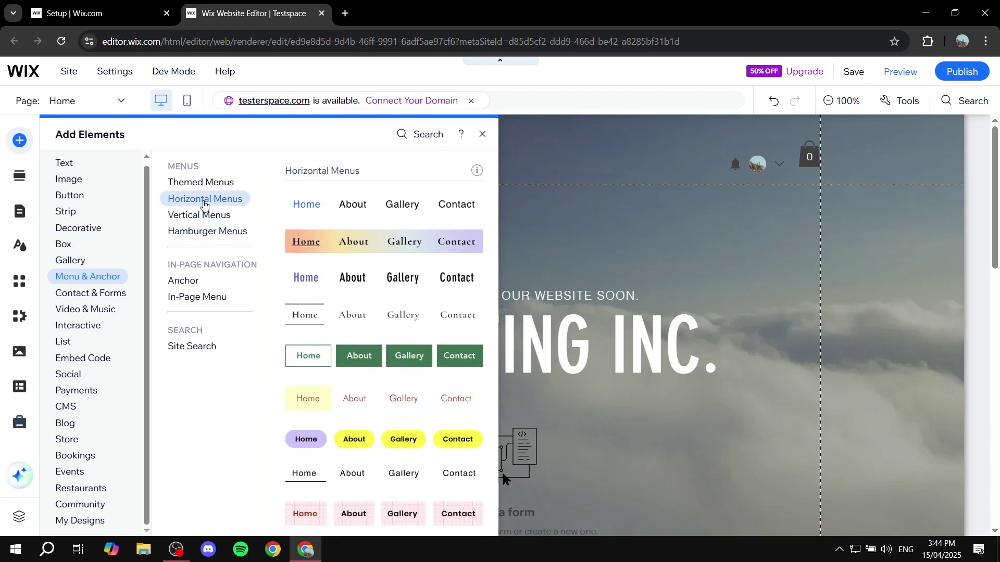
{"action": "left_click", "coordinate": [211, 184]}
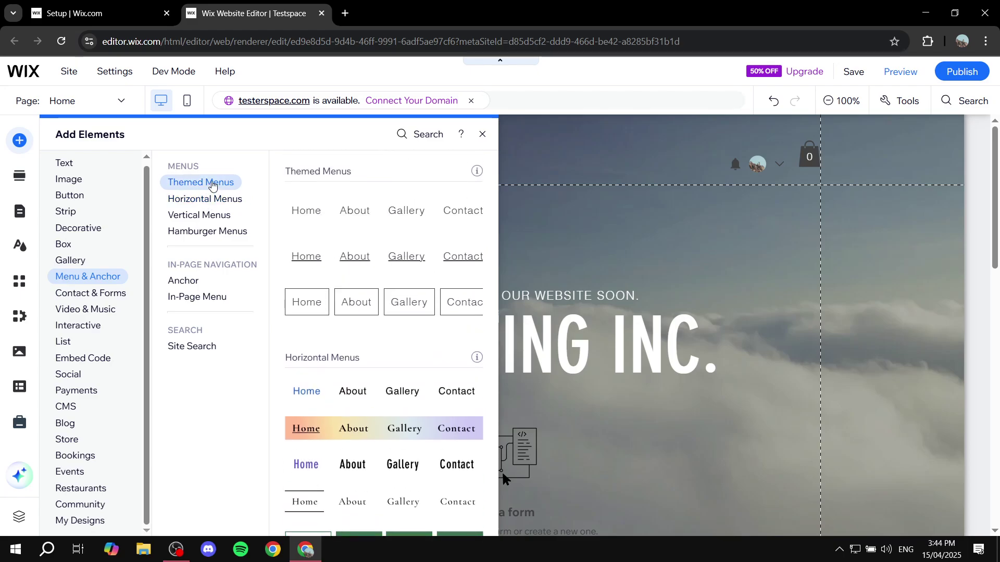
{"action": "left_click", "coordinate": [210, 216]}
{"action": "left_click", "coordinate": [213, 234]}
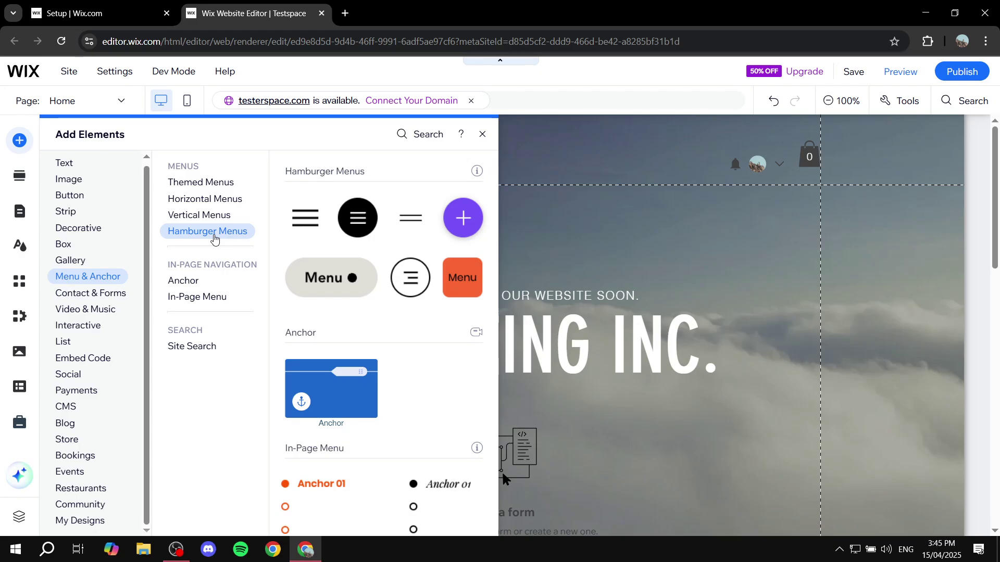
{"action": "left_click", "coordinate": [209, 202]}
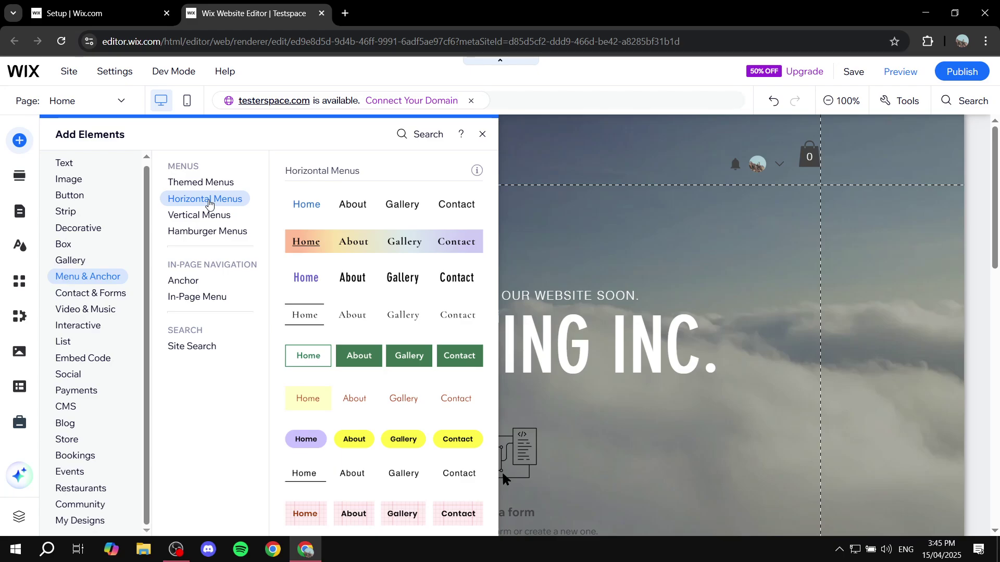
Step: Add the first plain-text themed menu to the Home page and place it in the header
{"action": "left_click", "coordinate": [208, 182]}
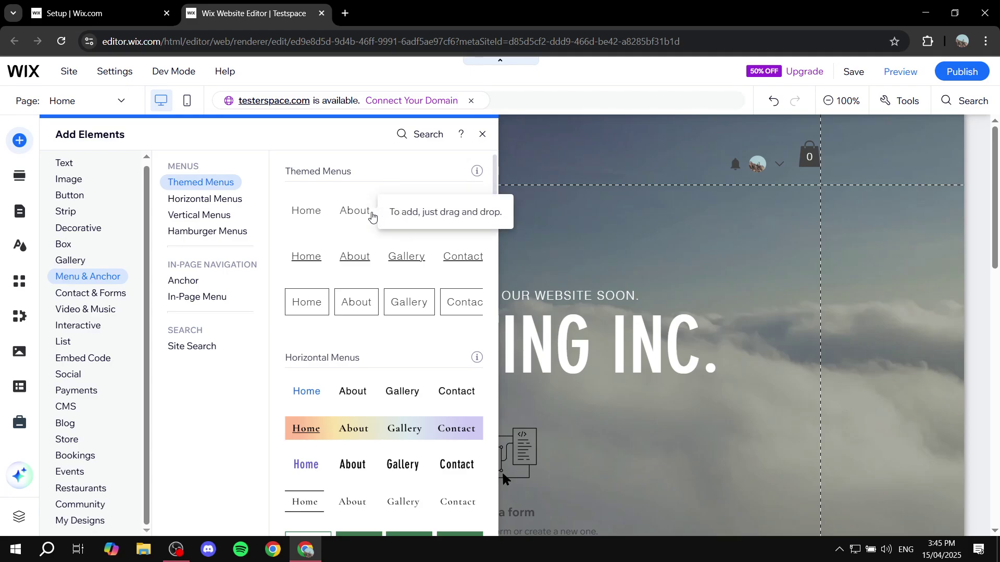
{"action": "left_click", "coordinate": [371, 216]}
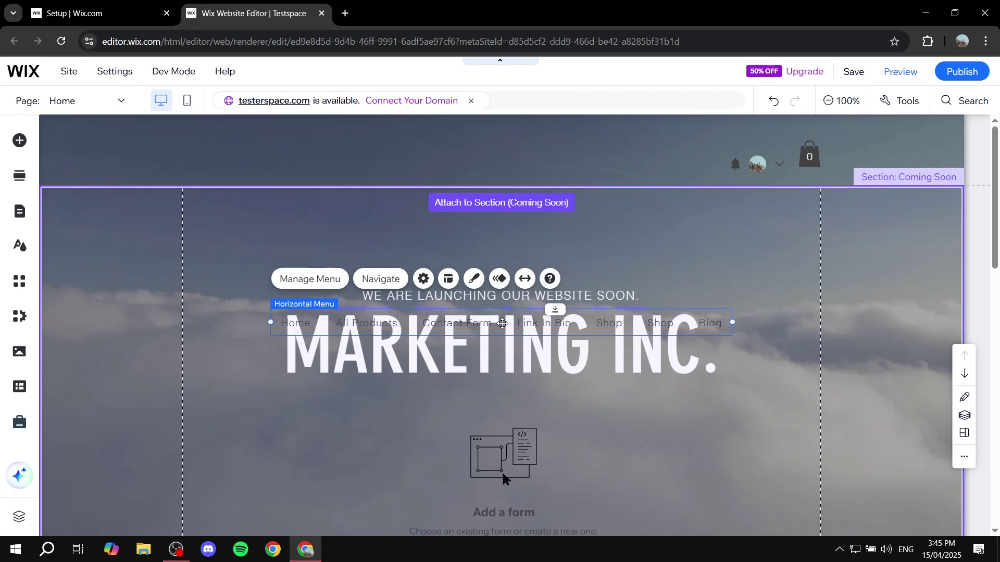
{"action": "left_click_drag", "start_coordinate": [490, 320], "coordinate": [294, 155]}
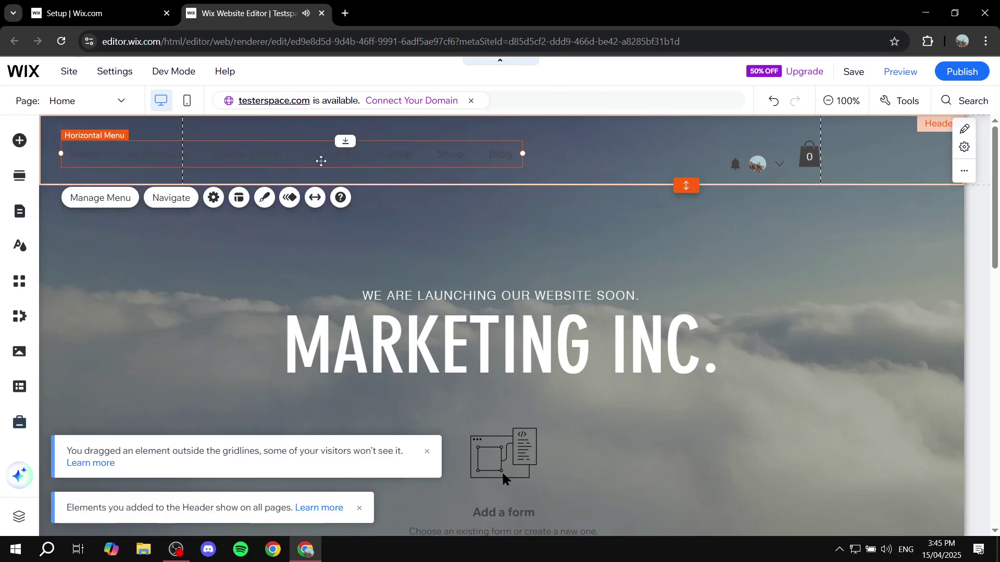
Step: Hide both Shop links from the site menu
{"action": "left_click", "coordinate": [111, 207]}
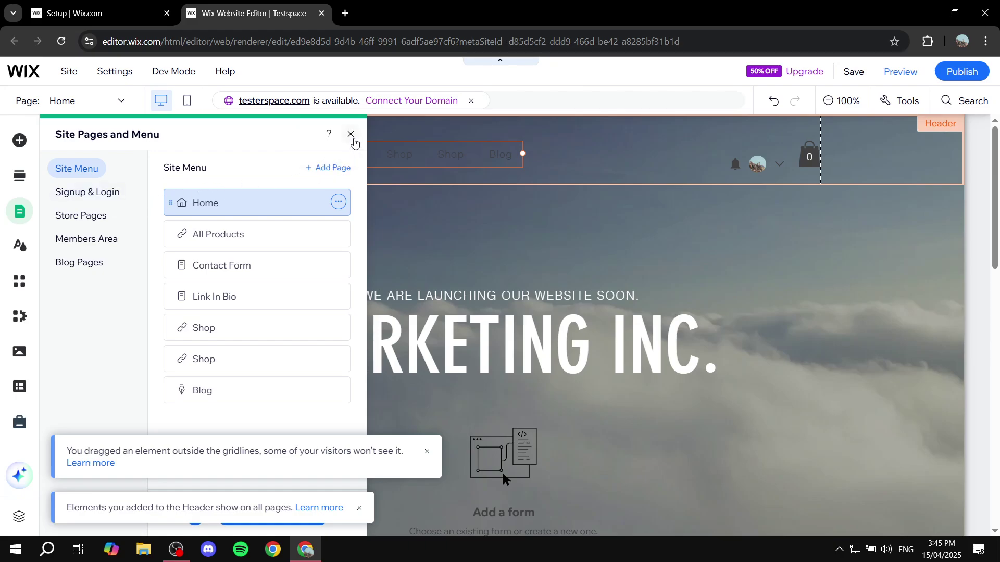
{"action": "left_click", "coordinate": [351, 134]}
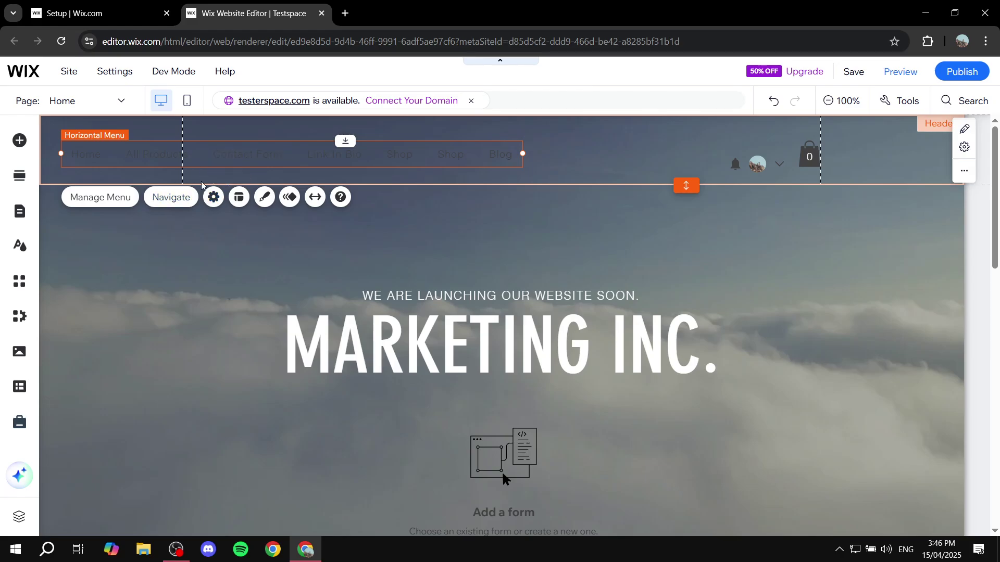
{"action": "left_click", "coordinate": [129, 203]}
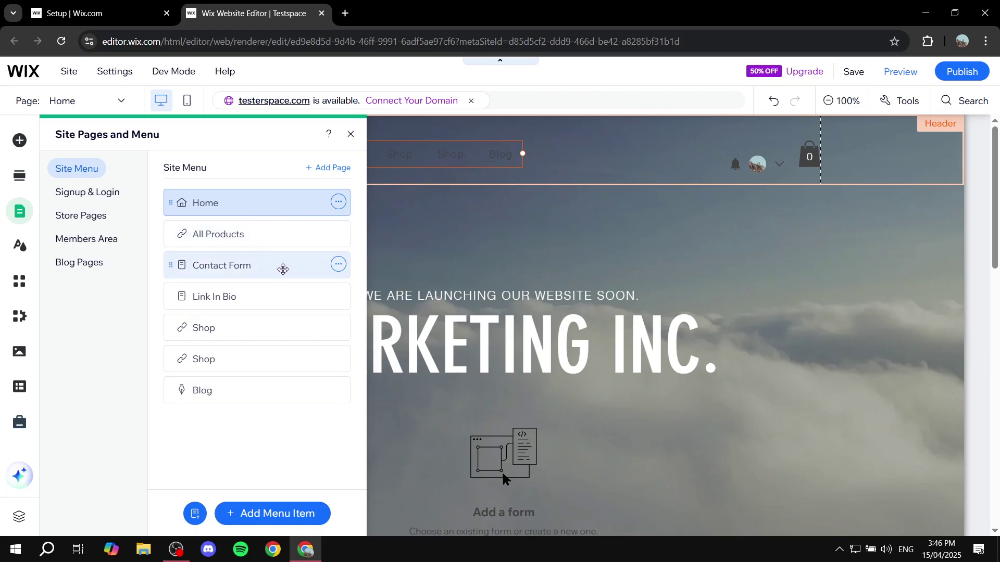
{"action": "left_click", "coordinate": [338, 234]}
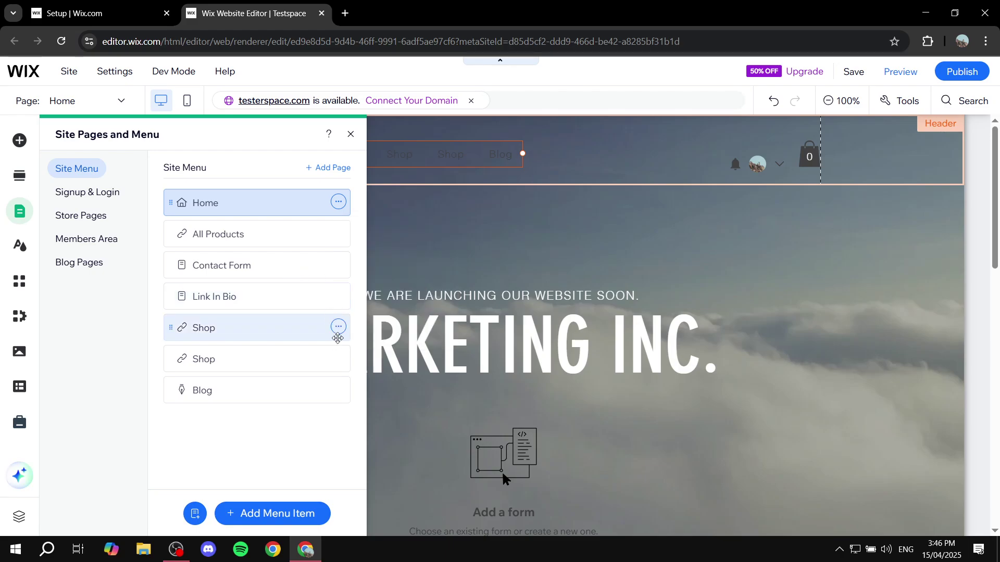
{"action": "left_click", "coordinate": [338, 327]}
{"action": "left_click", "coordinate": [401, 385]}
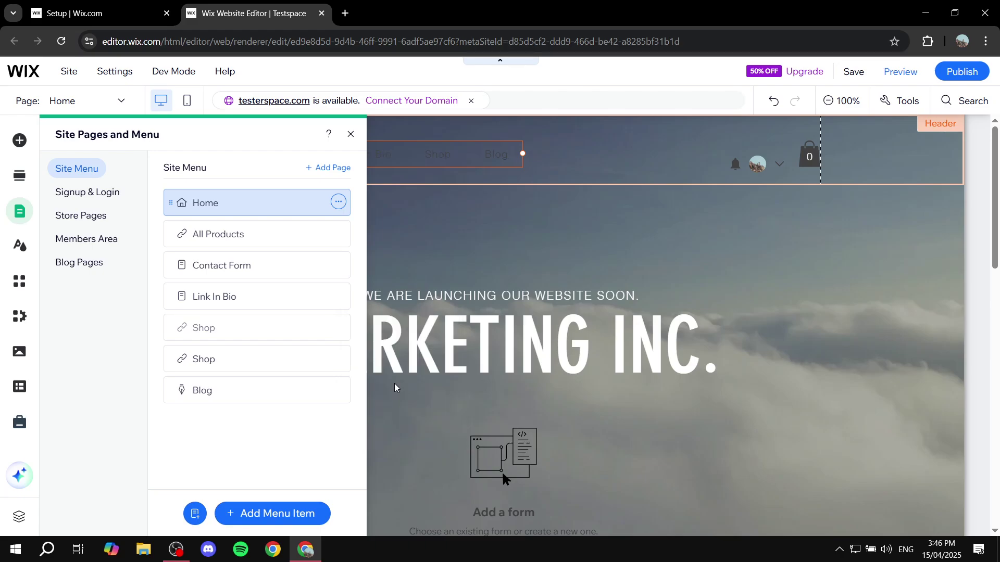
{"action": "left_click", "coordinate": [338, 364]}
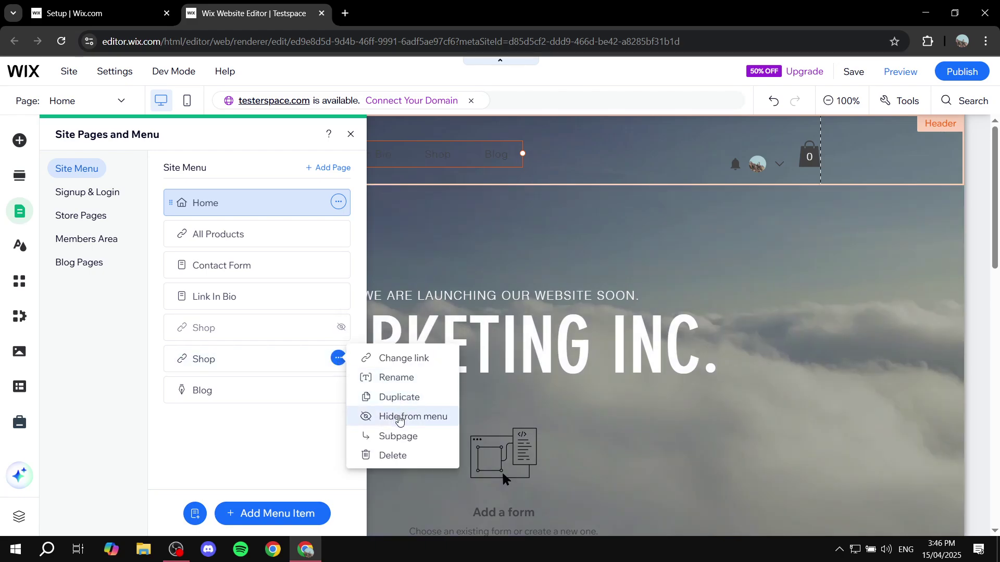
{"action": "left_click", "coordinate": [401, 417]}
Step: Hide the Blog and All Products items from the site menu, and shift the horizontal menu slightly to the right within the header
{"action": "left_click", "coordinate": [339, 391]}
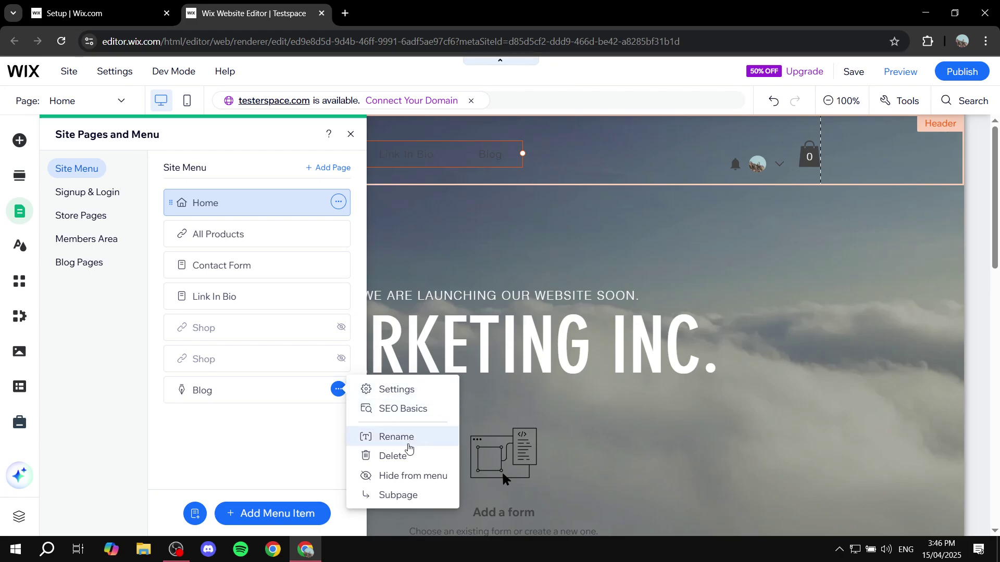
{"action": "left_click", "coordinate": [418, 475]}
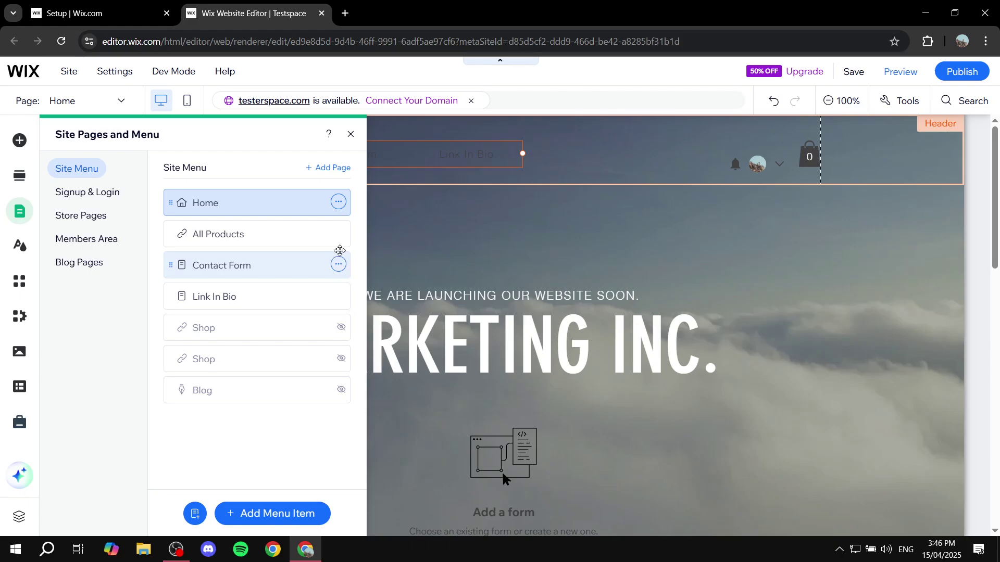
{"action": "left_click", "coordinate": [339, 234]}
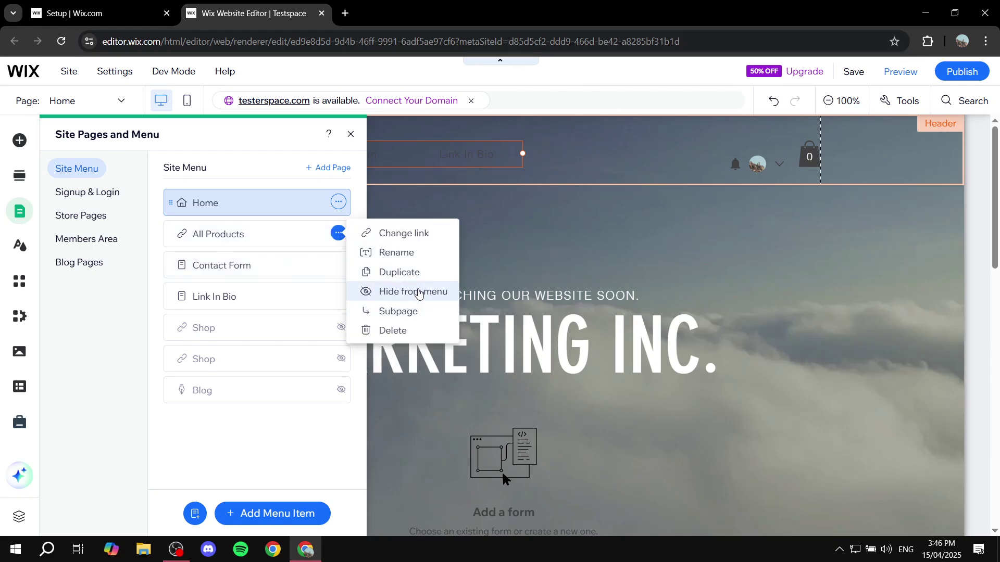
{"action": "left_click", "coordinate": [412, 291]}
{"action": "left_click", "coordinate": [350, 137]}
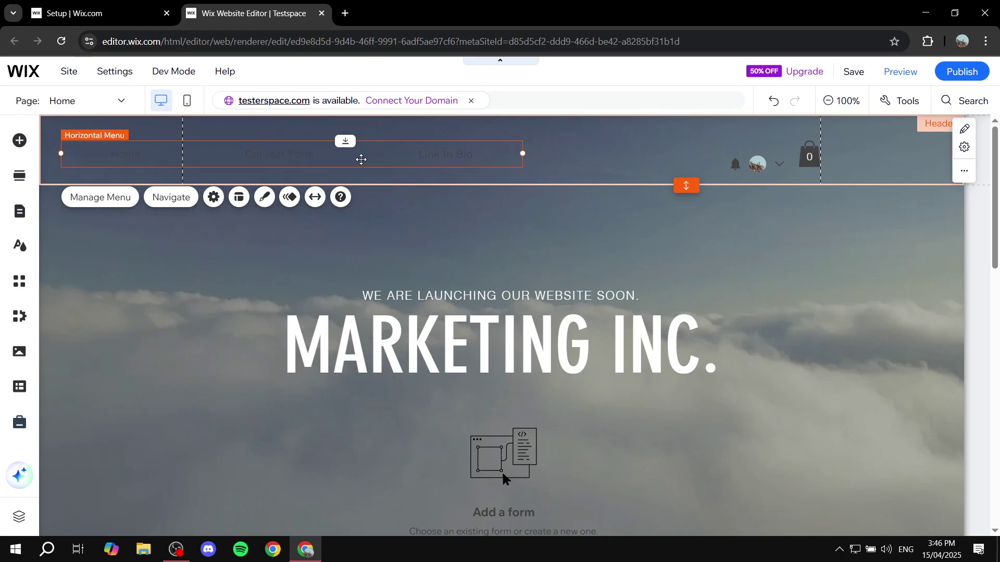
{"action": "mouse_move", "coordinate": [359, 154]}
{"action": "left_mouse_down"}
{"action": "mouse_move", "coordinate": [442, 160]}
{"action": "mouse_move", "coordinate": [372, 160]}
{"action": "left_mouse_up"}
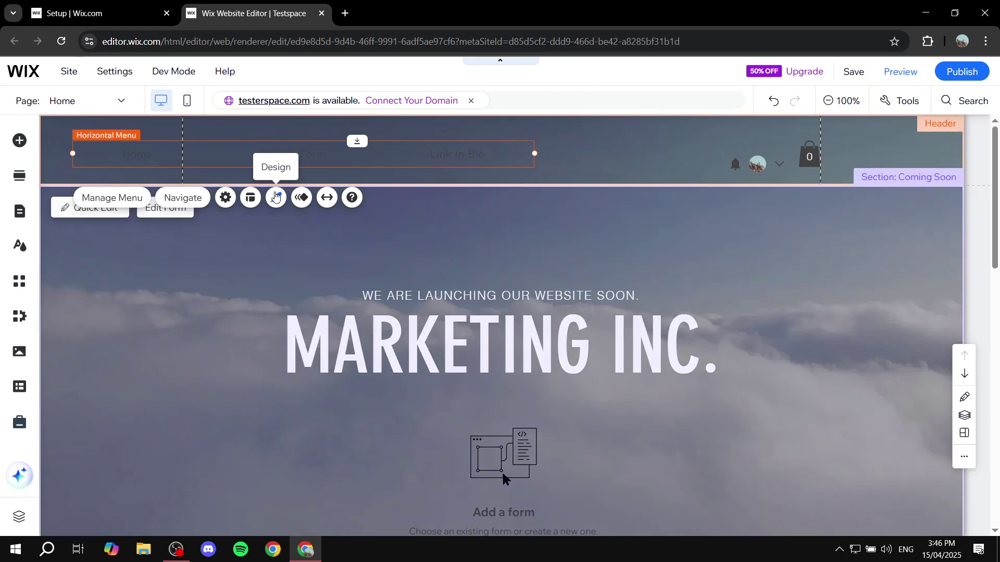
Step: Customize the horizontal menu's design by setting the regular text color of its menu items to white (#FFFFFF)
{"action": "left_click", "coordinate": [276, 197]}
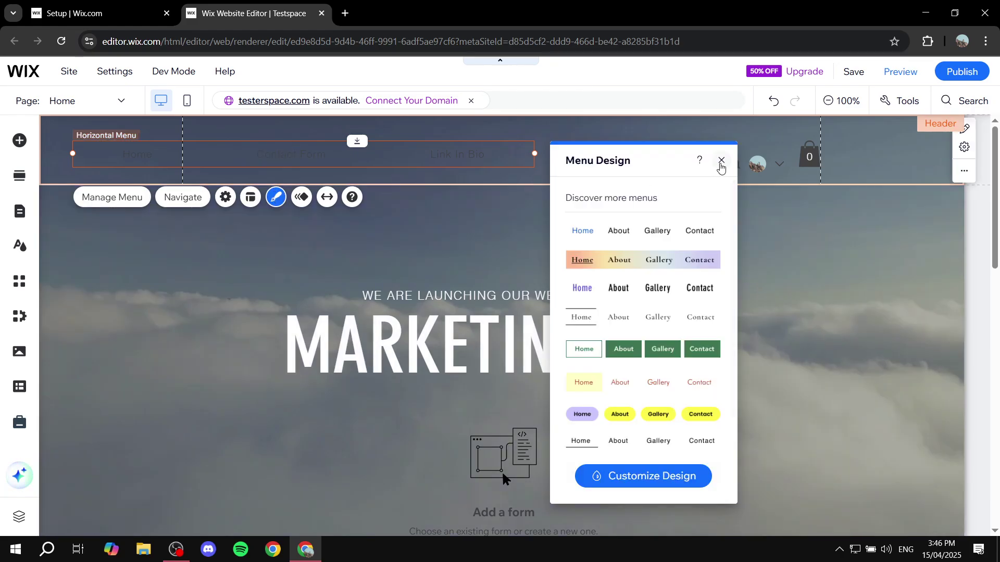
{"action": "left_click", "coordinate": [721, 162]}
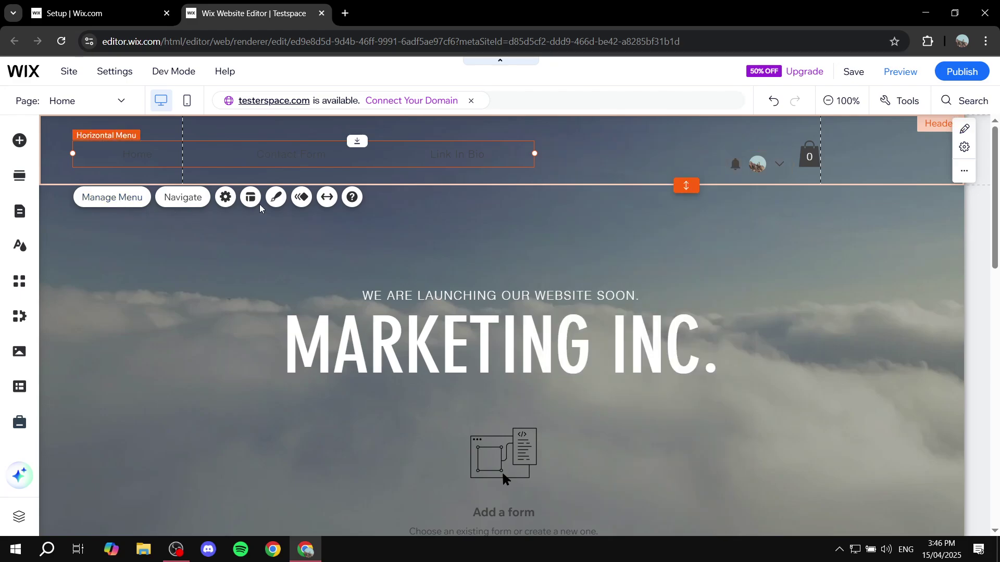
{"action": "left_click", "coordinate": [276, 196]}
{"action": "left_click", "coordinate": [666, 477]}
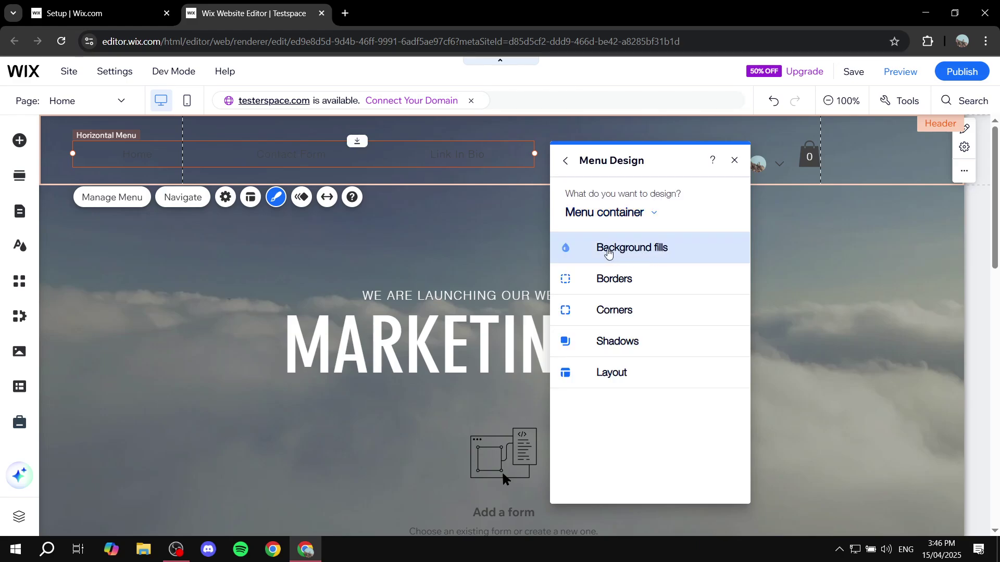
{"action": "left_click", "coordinate": [648, 215]}
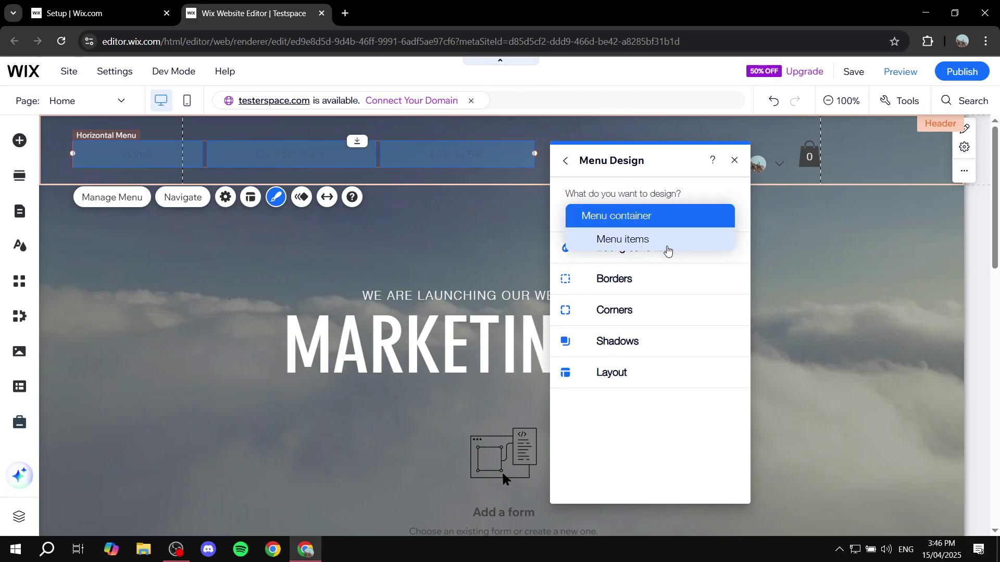
{"action": "left_click", "coordinate": [666, 244]}
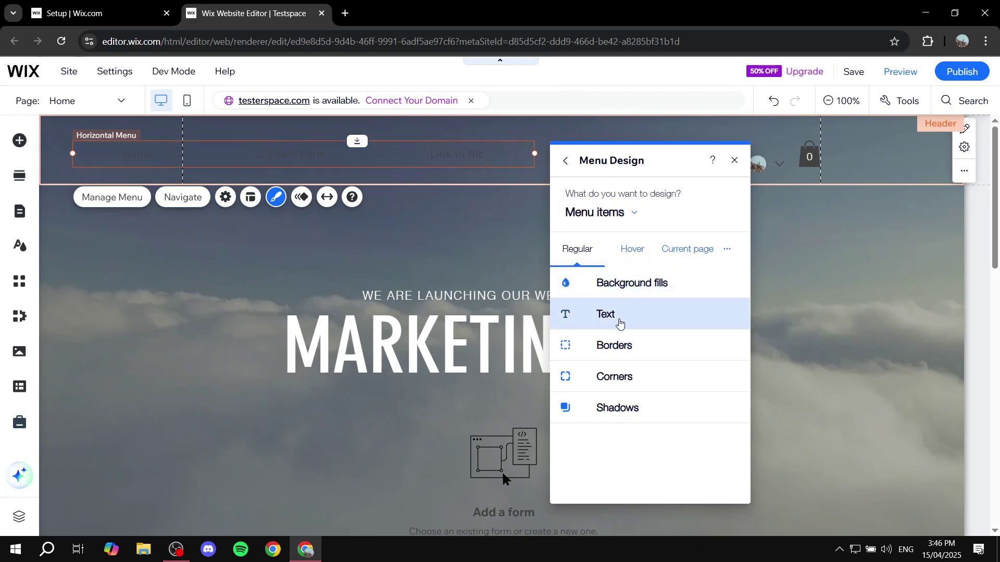
{"action": "left_click", "coordinate": [619, 320]}
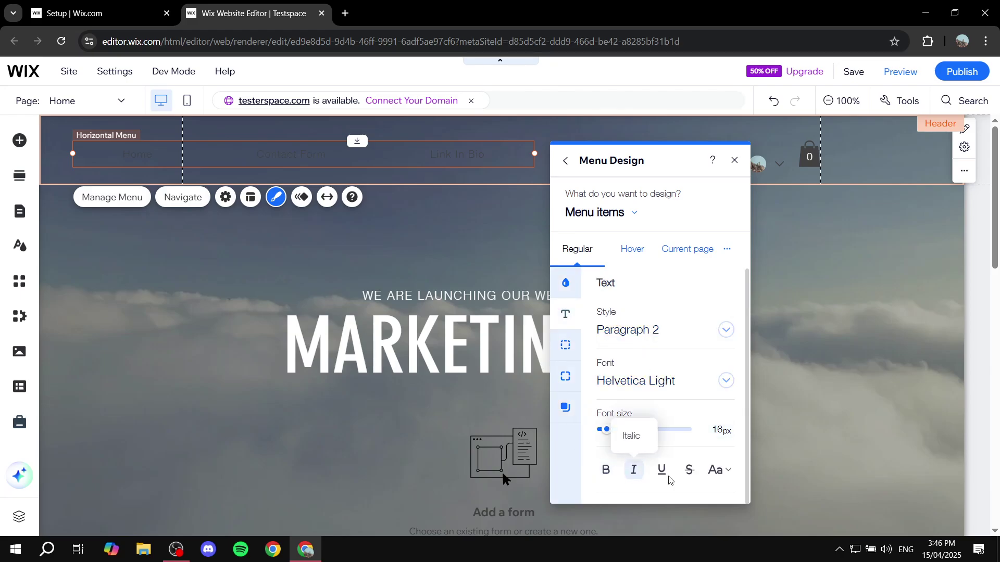
{"action": "scroll", "coordinate": [676, 427], "scroll_direction": "down", "scroll_amount": 3}
{"action": "left_click", "coordinate": [607, 389]}
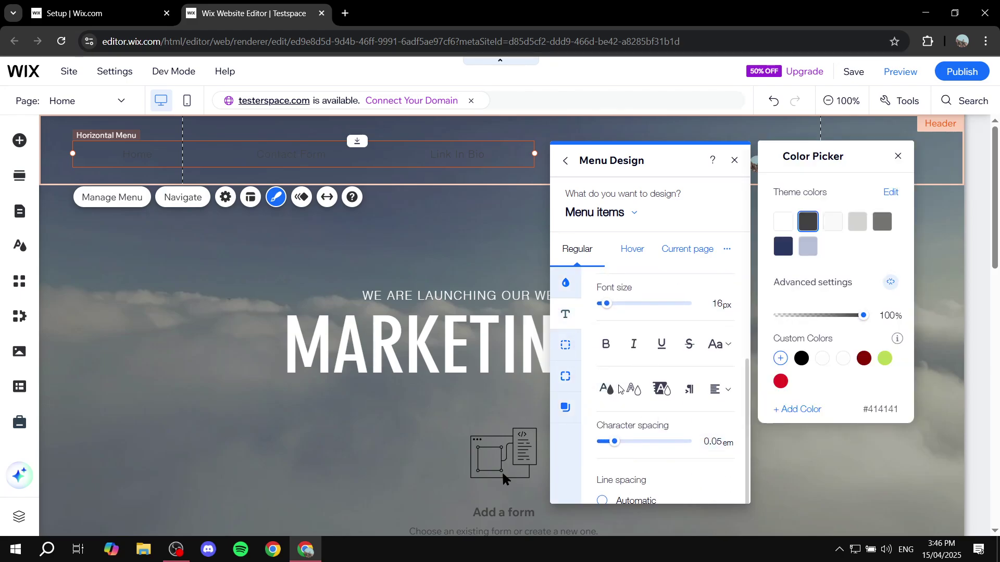
{"action": "left_click", "coordinate": [776, 221]}
{"action": "left_click", "coordinate": [776, 221]}
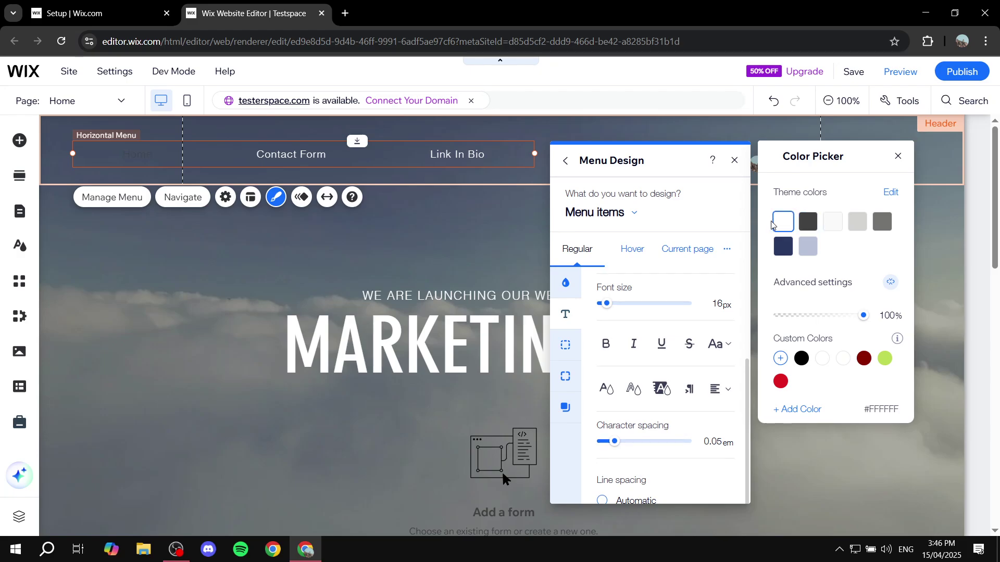
{"action": "left_click", "coordinate": [891, 156]}
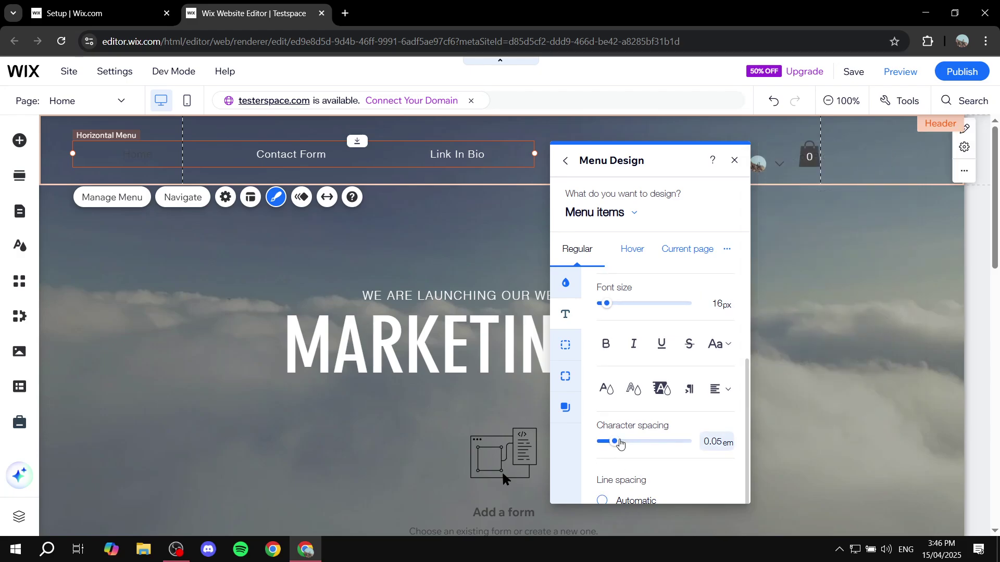
{"action": "scroll", "coordinate": [658, 435], "scroll_direction": "down", "scroll_amount": 3}
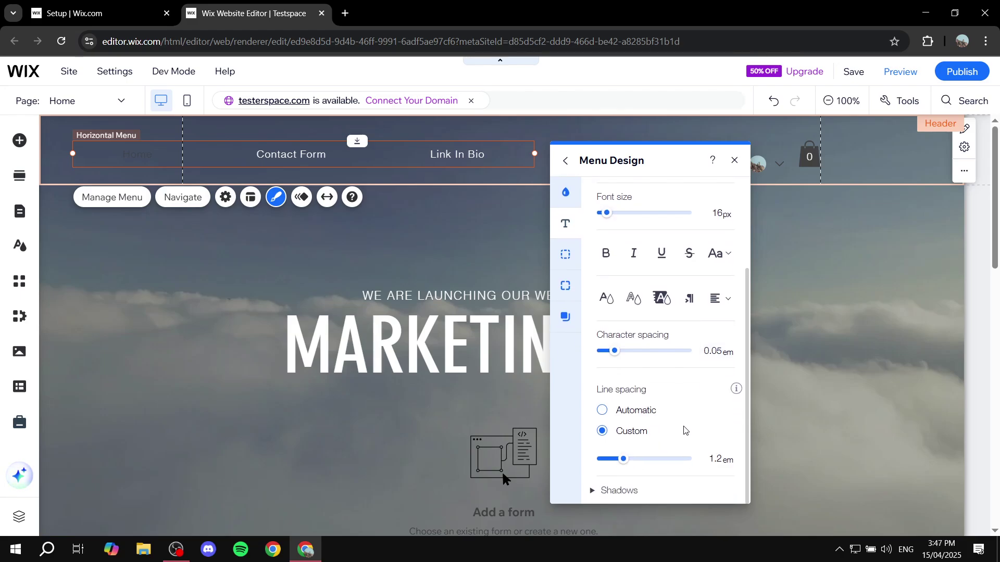
{"action": "scroll", "coordinate": [683, 428], "scroll_direction": "up", "scroll_amount": 3}
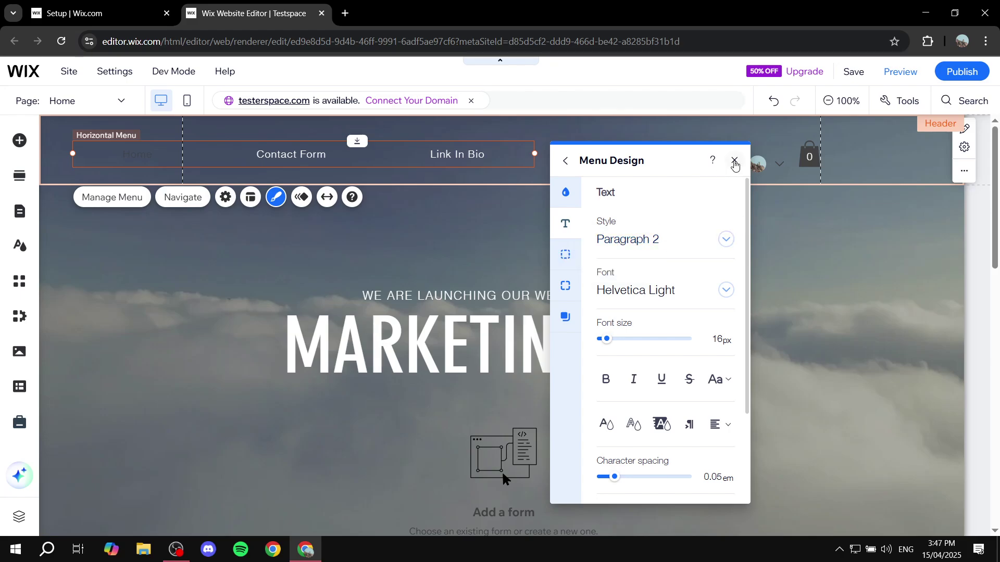
{"action": "left_click", "coordinate": [735, 164]}
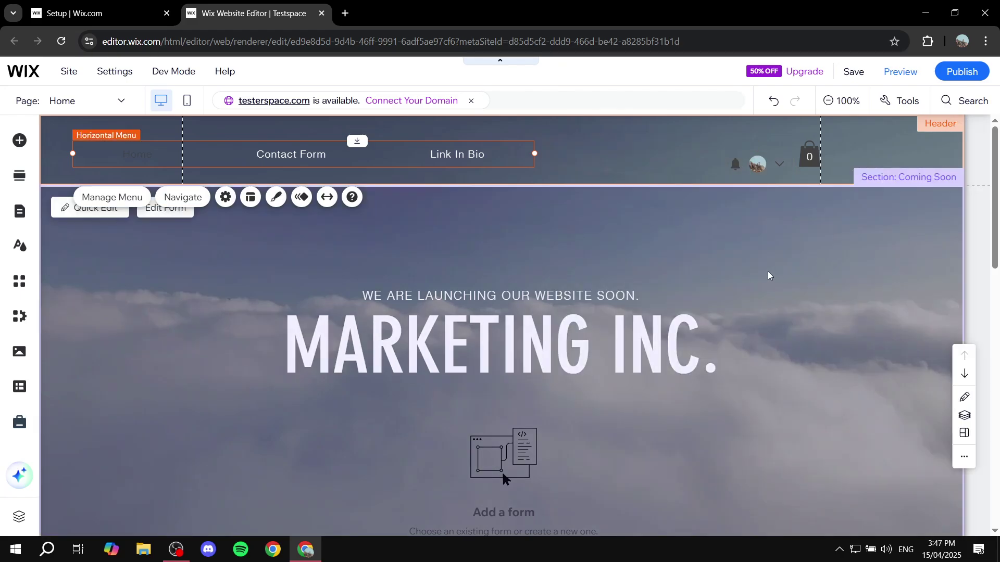
Step: Switch to the mobile version of the site and look over the Home page's layout there
{"action": "left_click", "coordinate": [617, 139]}
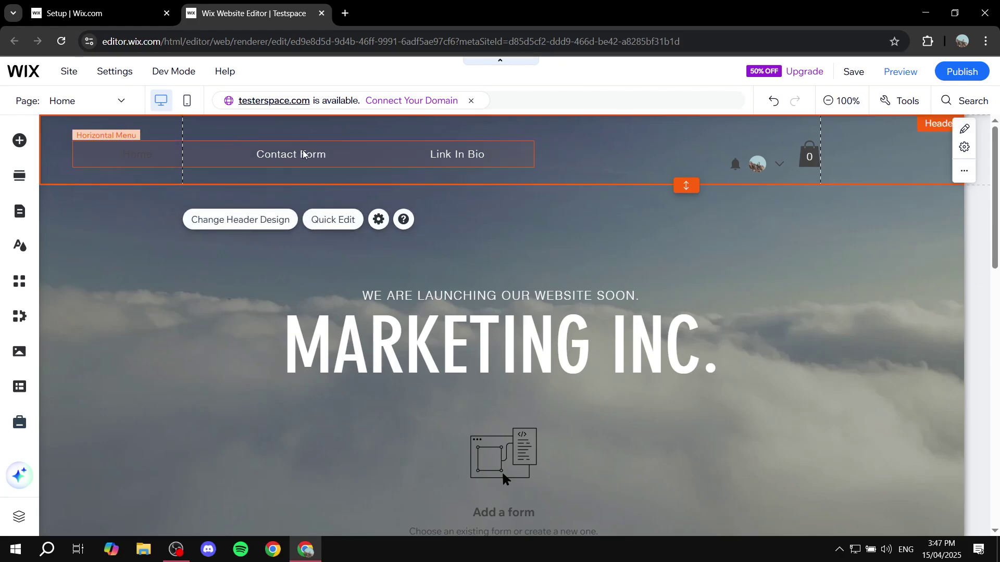
{"action": "left_click", "coordinate": [259, 157]}
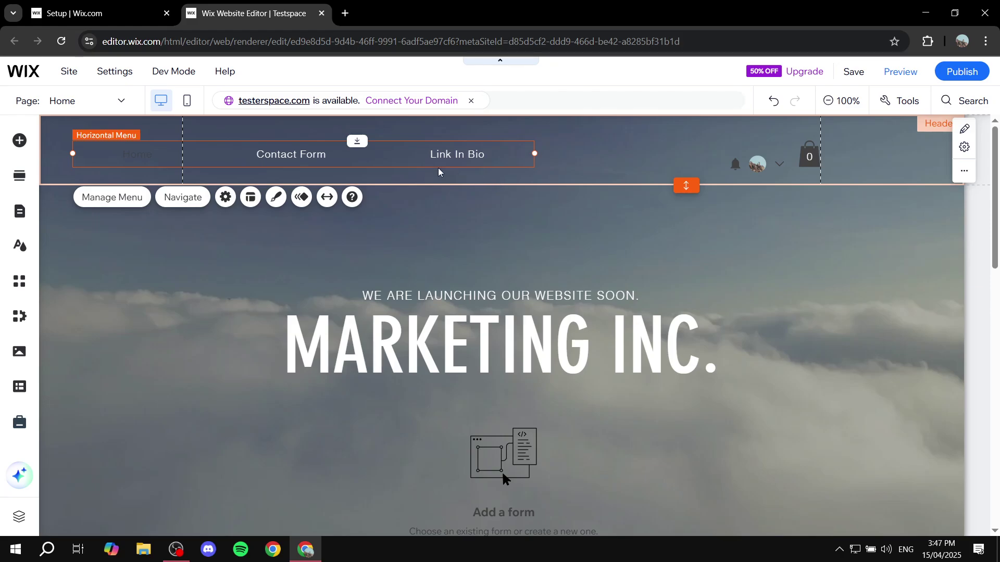
{"action": "key", "text": "Escape"}
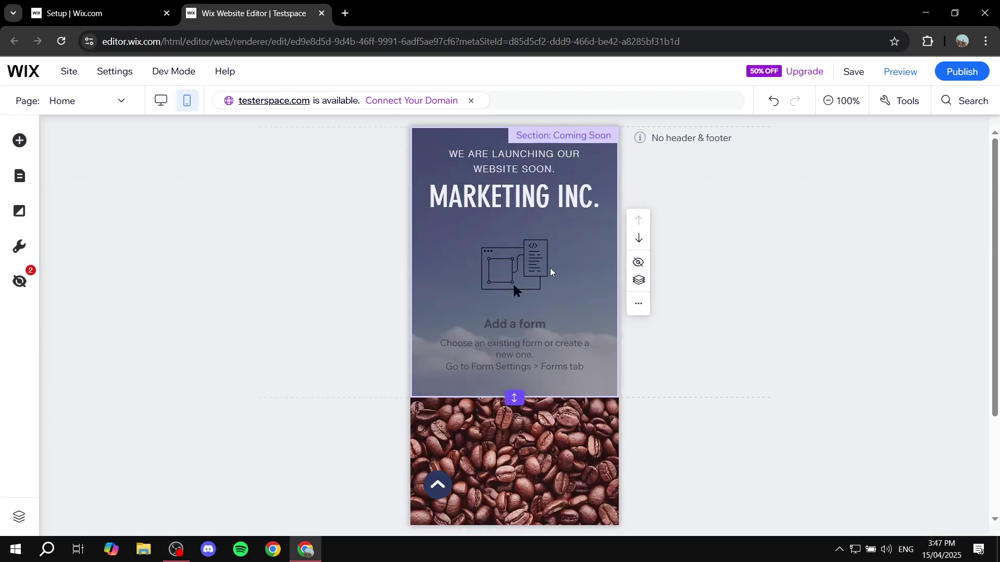
{"action": "scroll", "coordinate": [550, 270], "scroll_direction": "down", "scroll_amount": 3}
{"action": "scroll", "coordinate": [547, 276], "scroll_direction": "up", "scroll_amount": 3}
{"action": "left_click", "coordinate": [724, 190]}
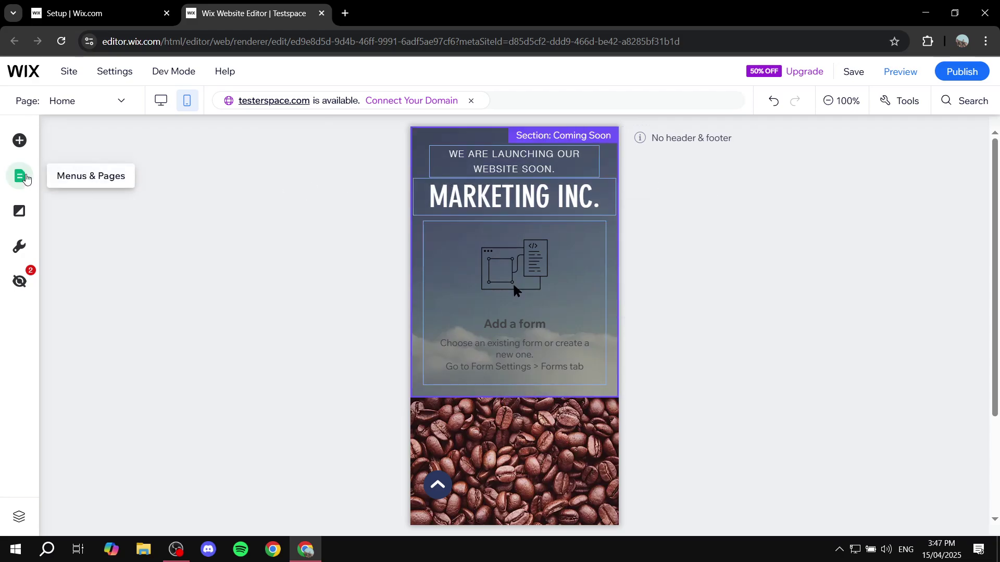
Step: Change the Home page's mobile layout to Standard so it includes a header and footer
{"action": "left_click", "coordinate": [27, 179]}
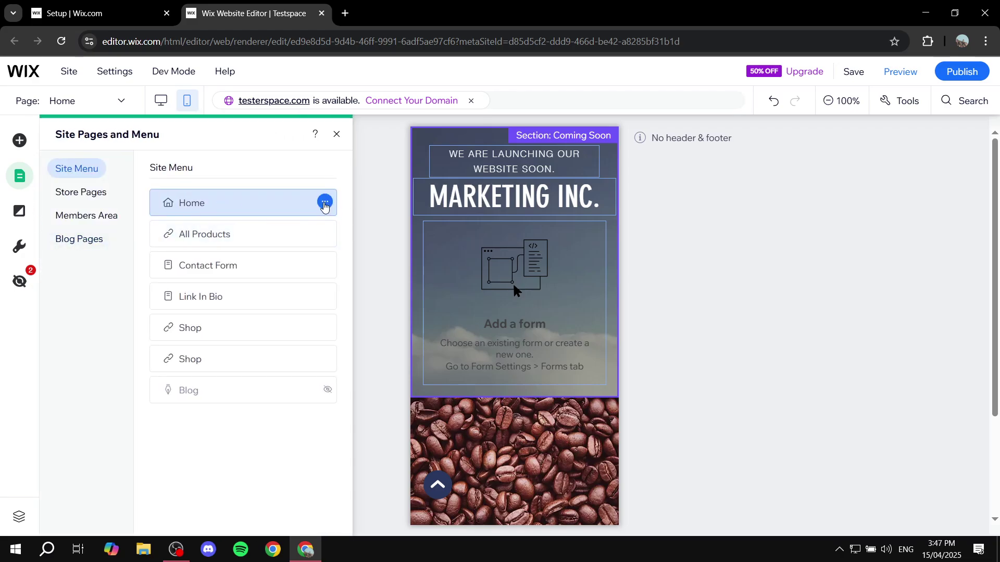
{"action": "left_click", "coordinate": [324, 202]}
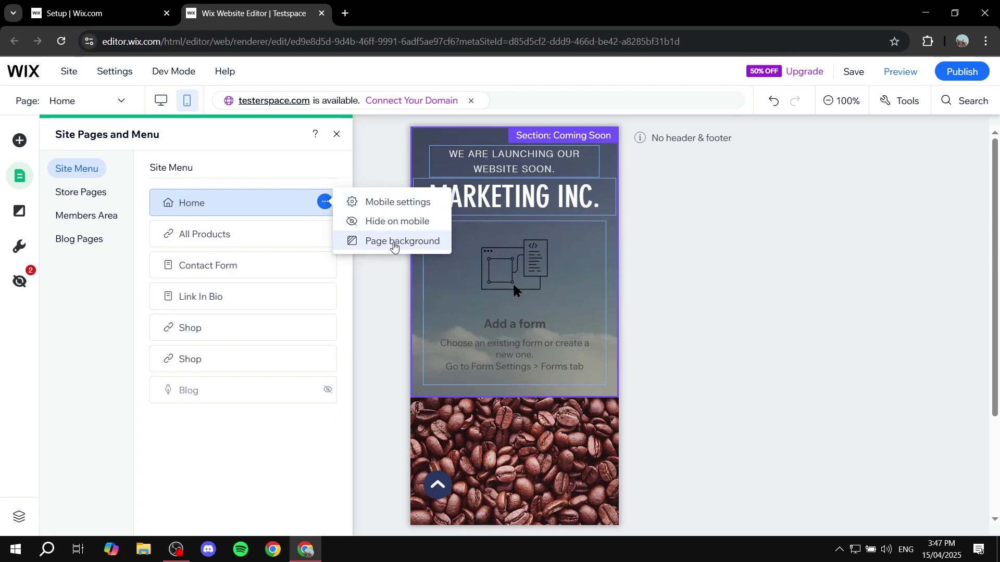
{"action": "left_click", "coordinate": [375, 205]}
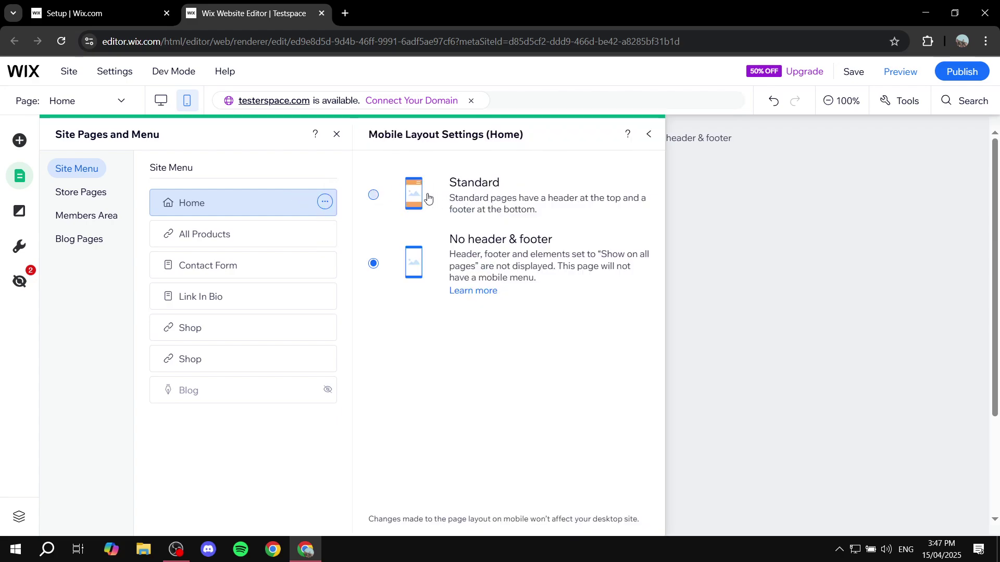
{"action": "left_click", "coordinate": [374, 195]}
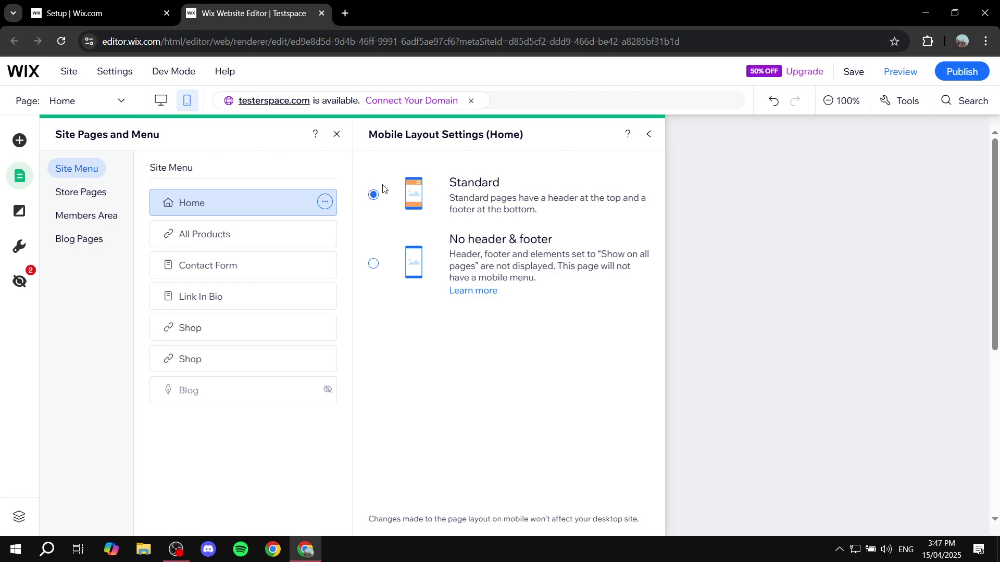
{"action": "left_click", "coordinate": [646, 135]}
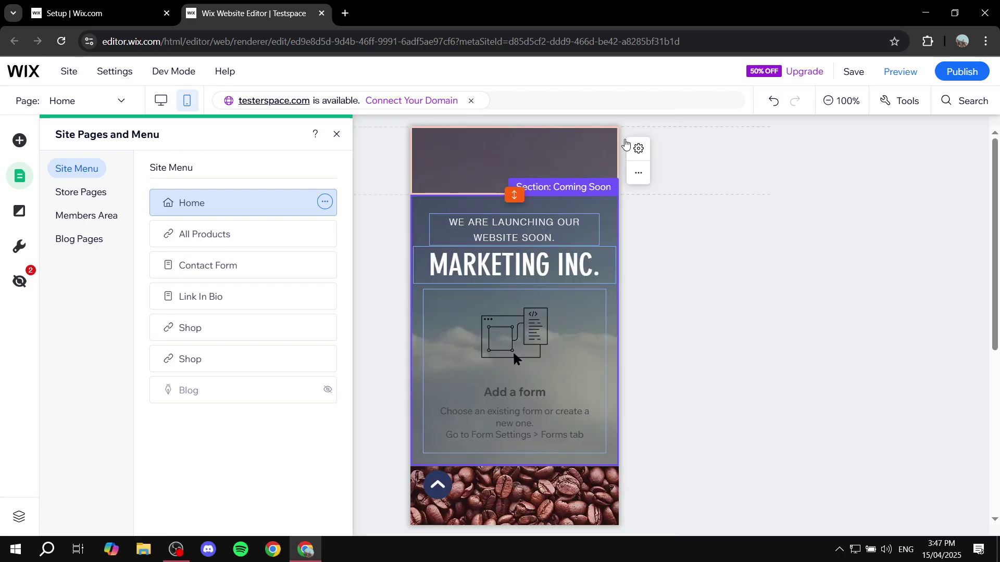
{"action": "left_click", "coordinate": [336, 135]}
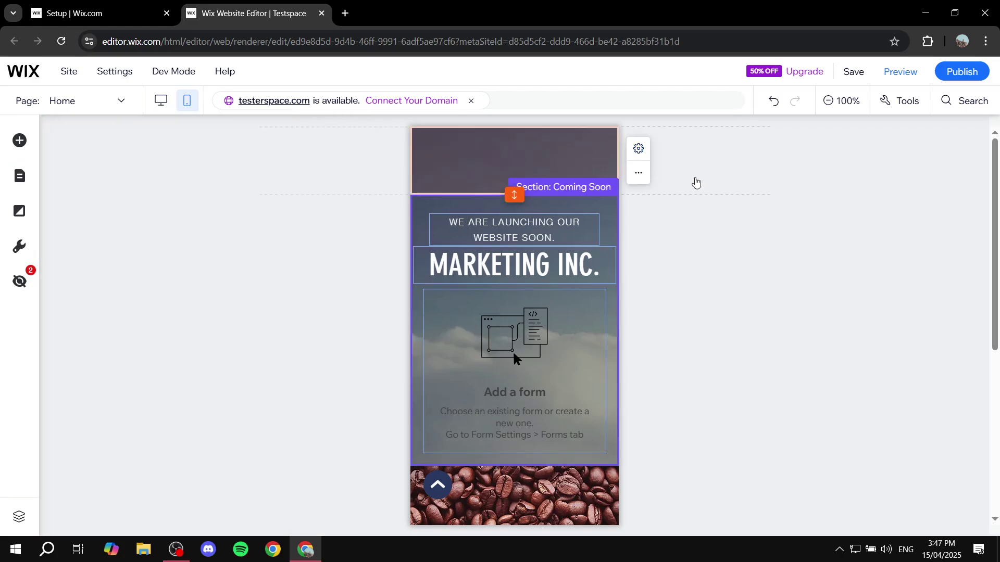
Step: Show the hidden Mobile Menu Icon on the mobile site and slightly reduce the height of the mobile header
{"action": "mouse_move", "coordinate": [618, 151]}
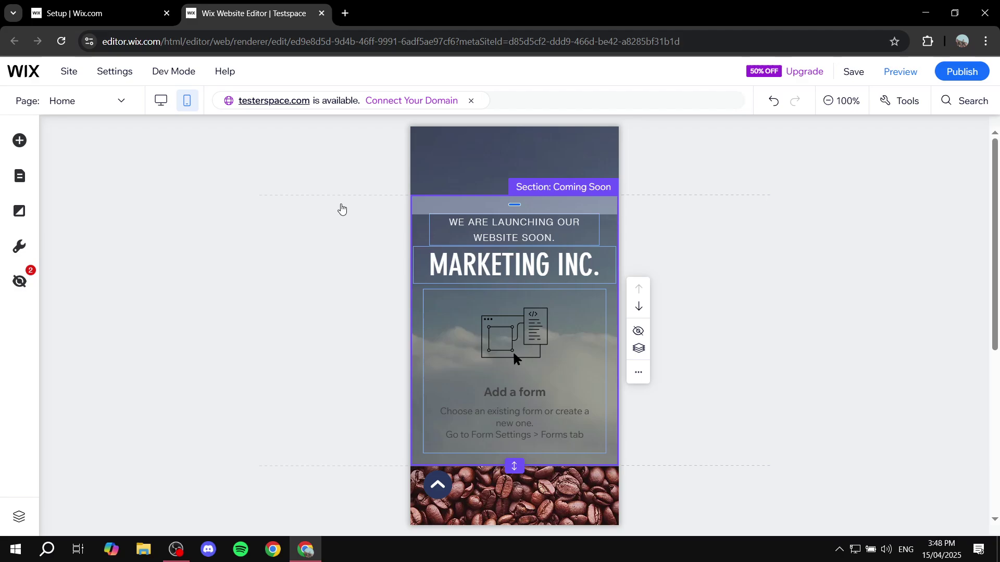
{"action": "left_click", "coordinate": [19, 284]}
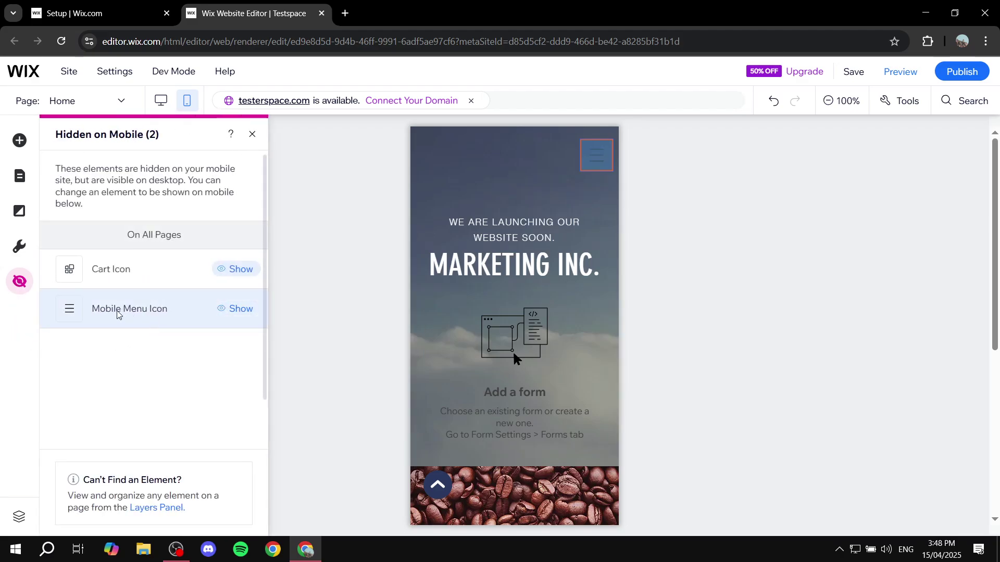
{"action": "left_click", "coordinate": [235, 309]}
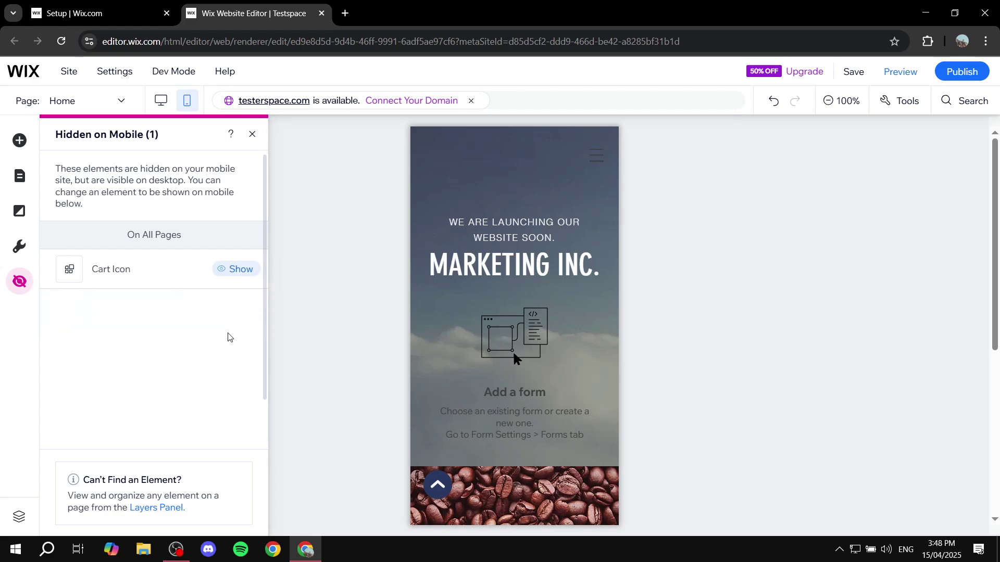
{"action": "left_click", "coordinate": [253, 135]}
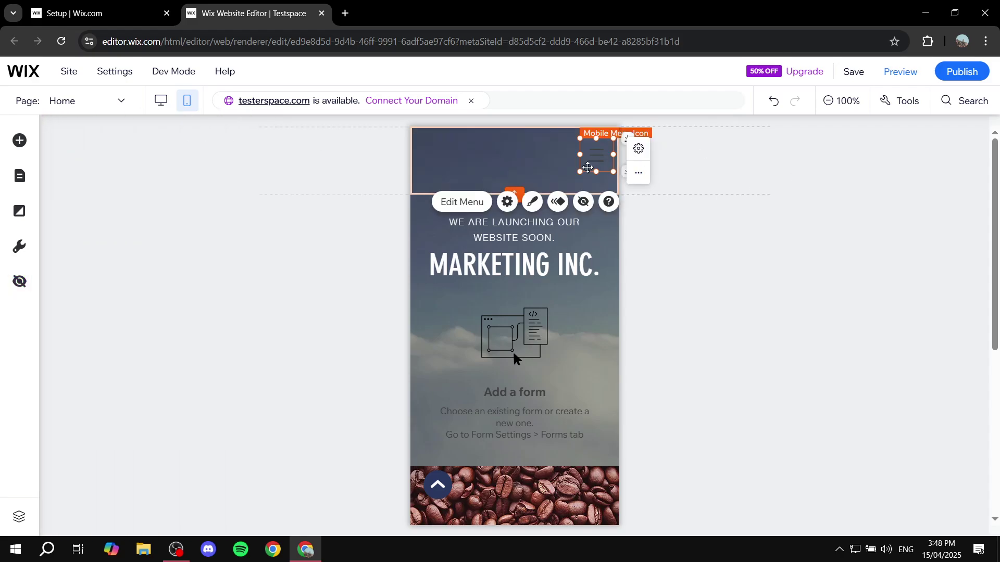
{"action": "left_click_drag", "start_coordinate": [513, 192], "coordinate": [515, 181]}
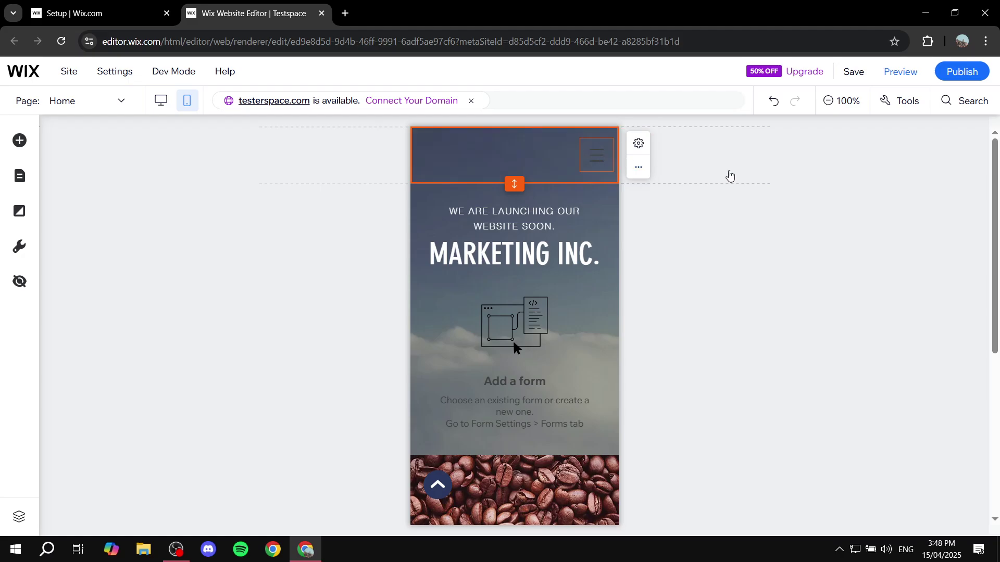
{"action": "left_click", "coordinate": [729, 174]}
Step: Preview the mobile site, test opening and closing its hamburger menu, and return to the editor
{"action": "left_click", "coordinate": [902, 73]}
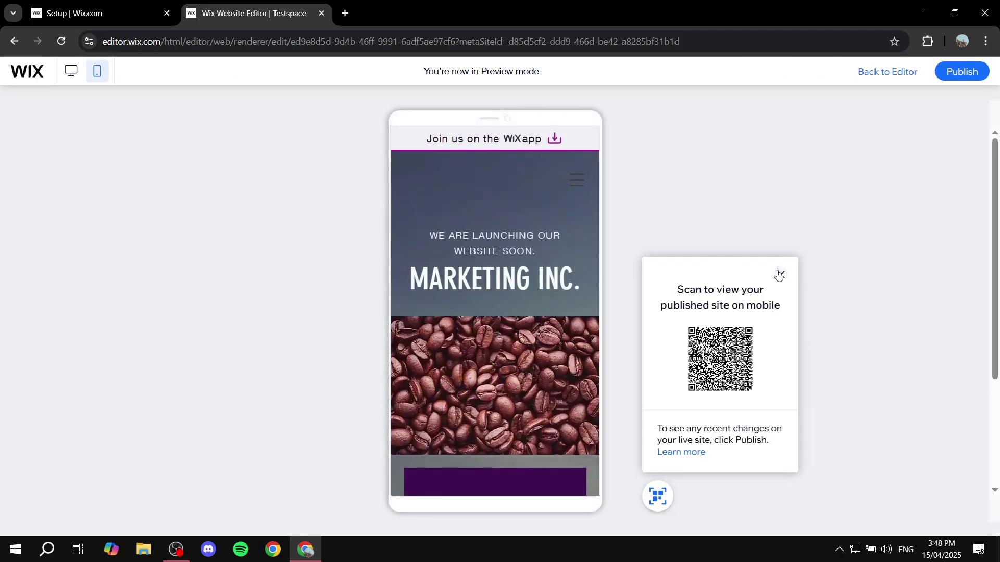
{"action": "left_click", "coordinate": [780, 274]}
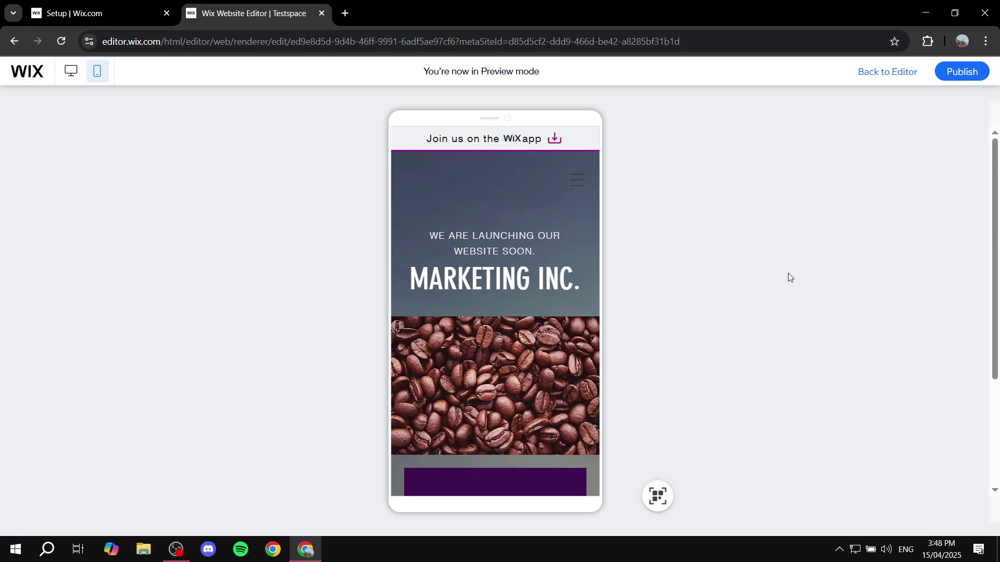
{"action": "left_click", "coordinate": [578, 181]}
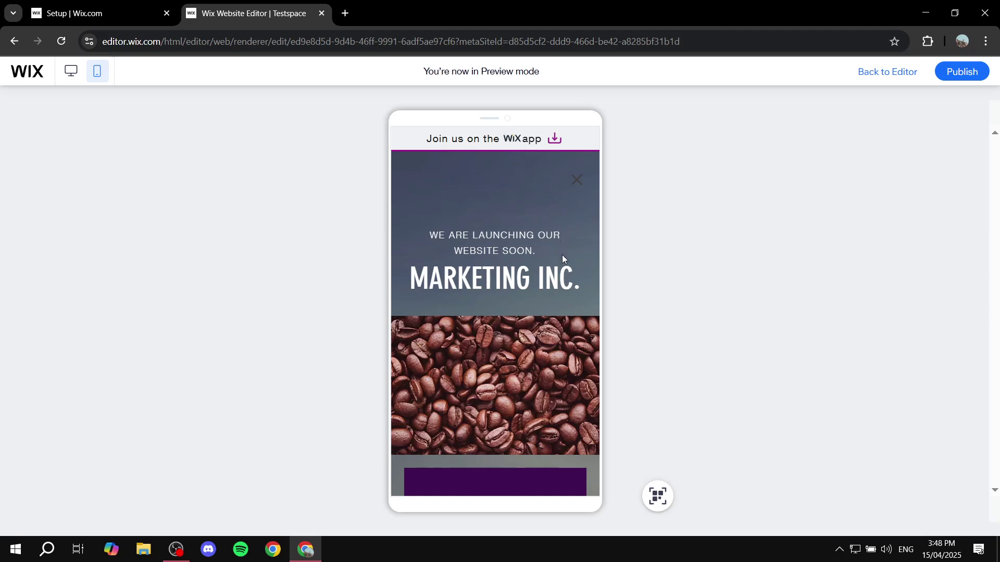
{"action": "left_click", "coordinate": [576, 181]}
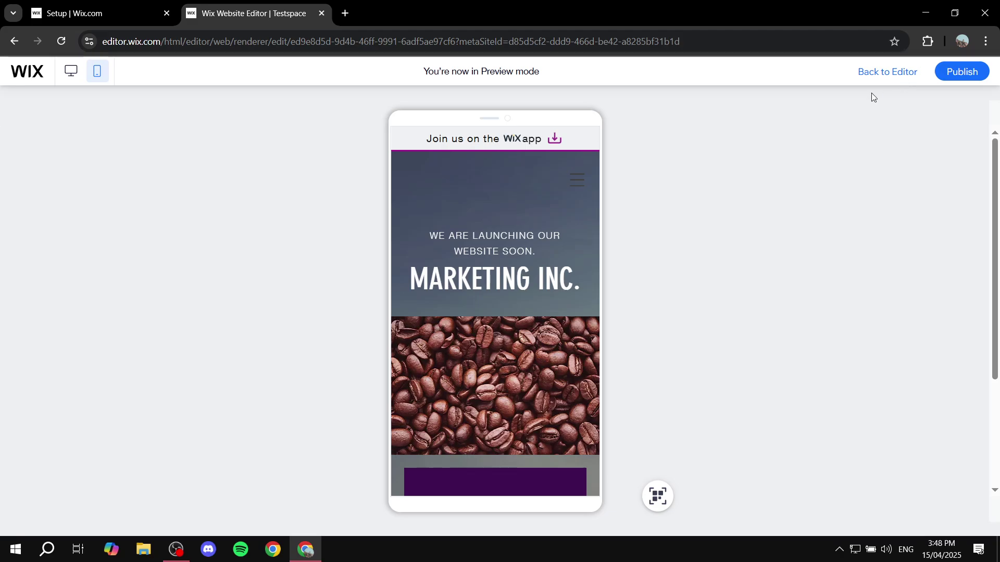
{"action": "left_click", "coordinate": [891, 76]}
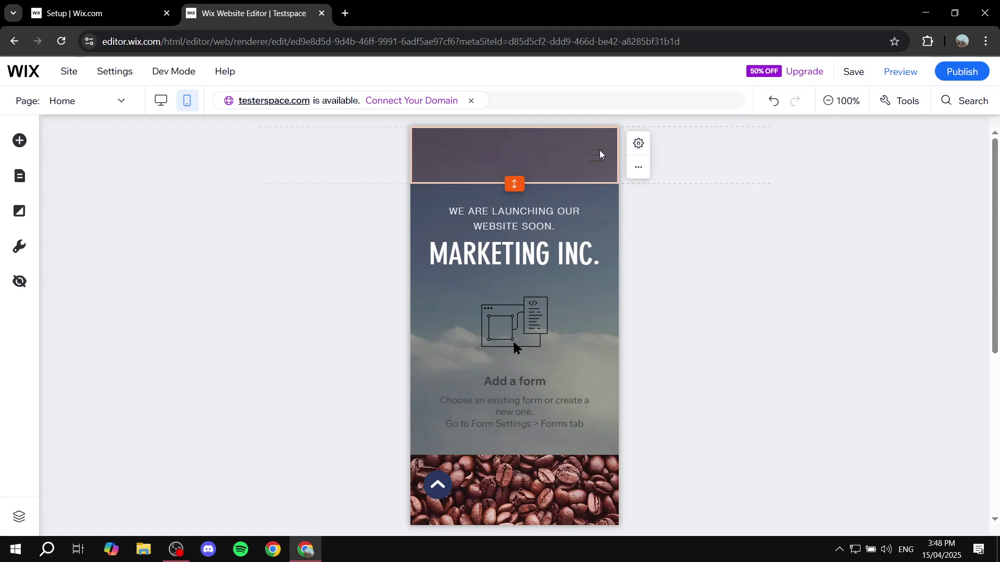
Step: Open the mobile menu for editing and hide both Shop links on mobile in the Site Menu
{"action": "left_click", "coordinate": [599, 154]}
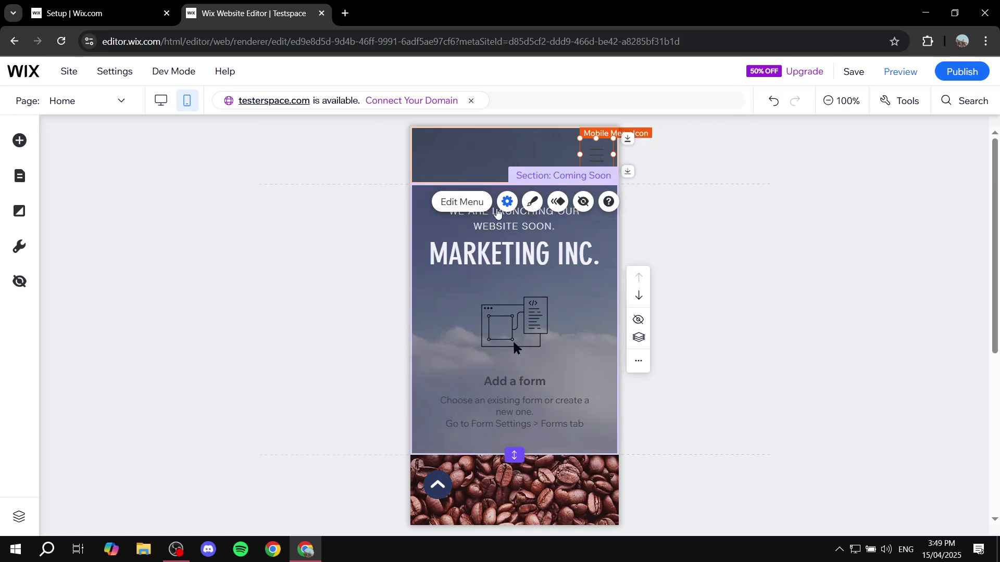
{"action": "left_click", "coordinate": [466, 202]}
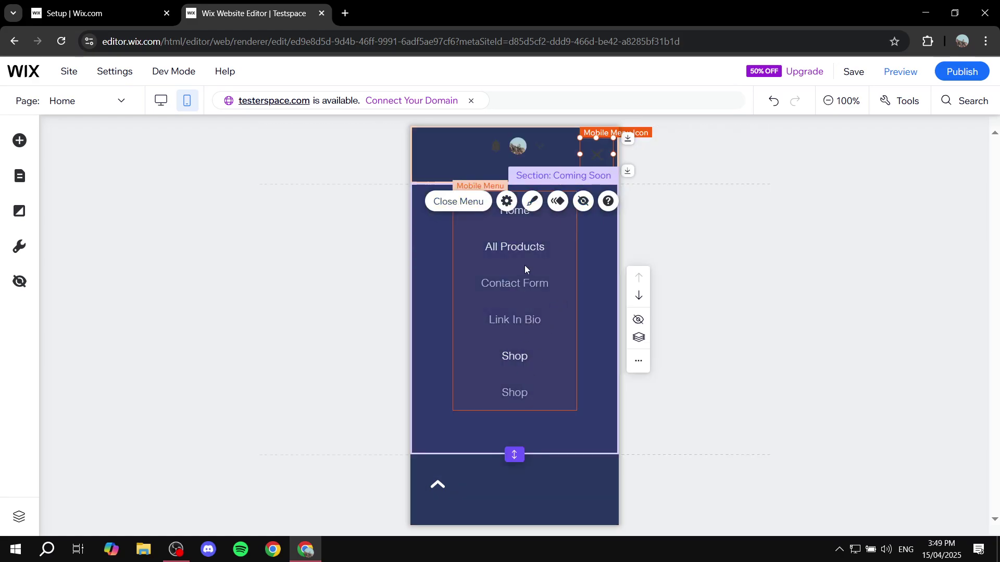
{"action": "left_click", "coordinate": [530, 319]}
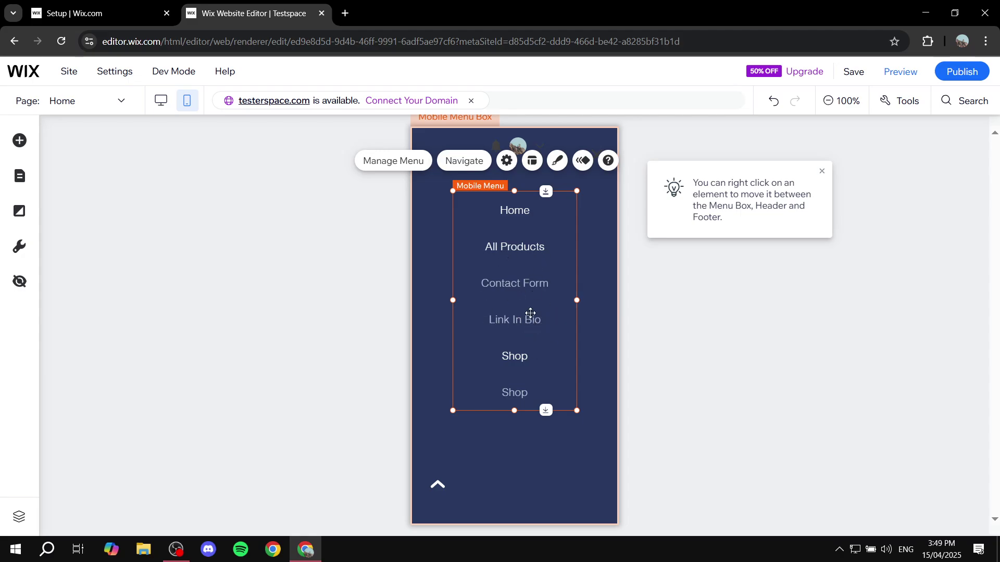
{"action": "left_click", "coordinate": [403, 162]}
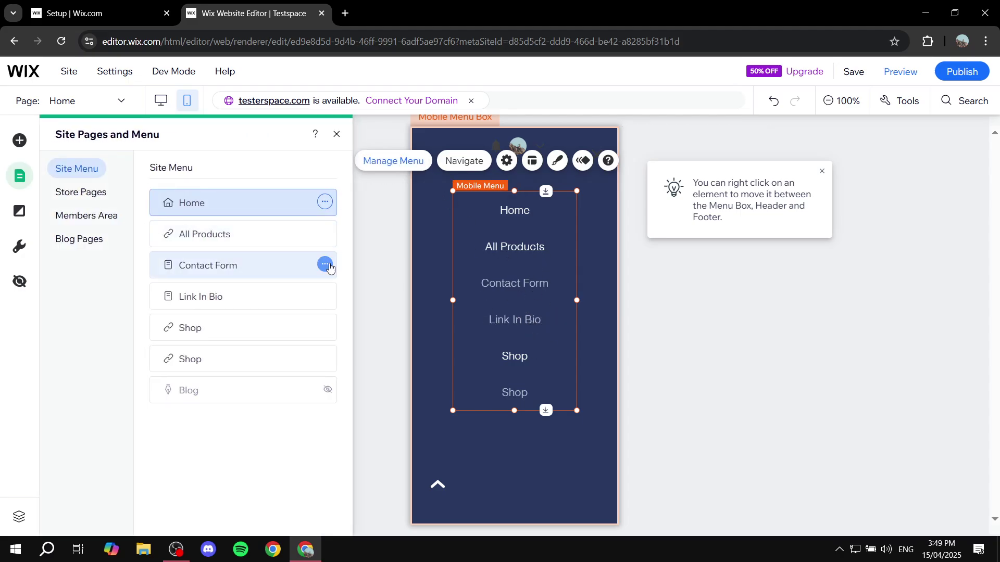
{"action": "left_click", "coordinate": [325, 360]}
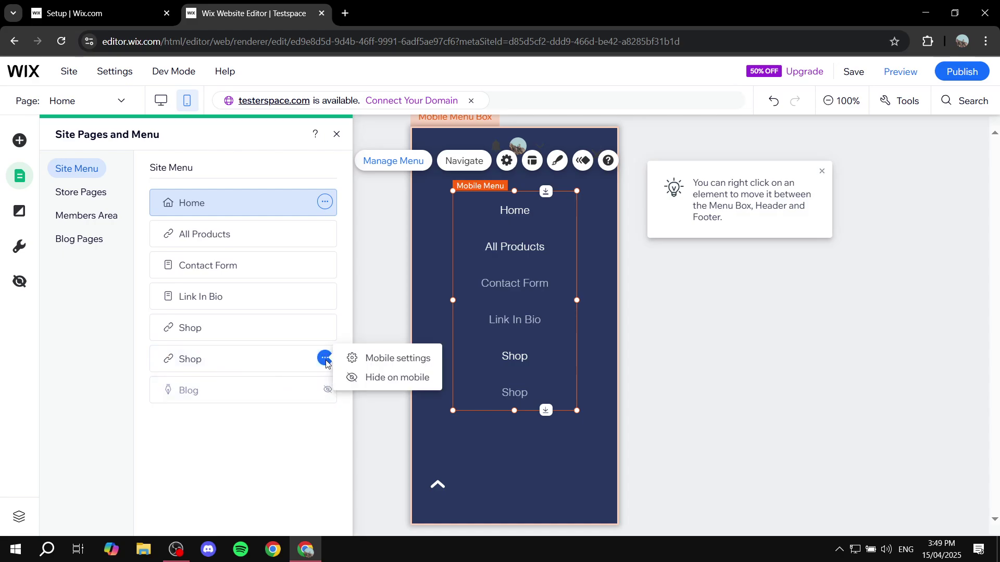
{"action": "left_click", "coordinate": [389, 378]}
{"action": "left_click", "coordinate": [325, 327]}
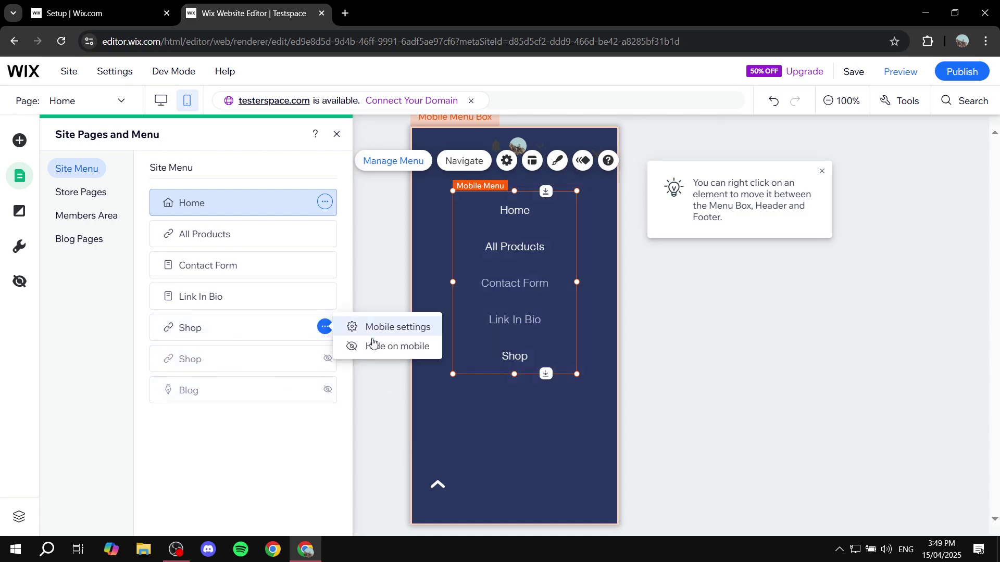
{"action": "left_click", "coordinate": [384, 348]}
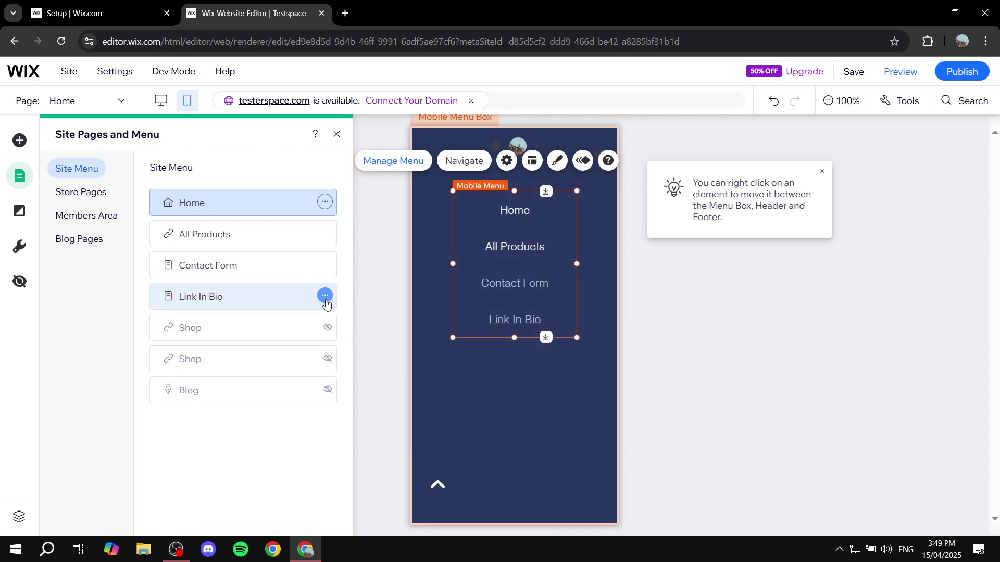
{"action": "left_click", "coordinate": [378, 218]}
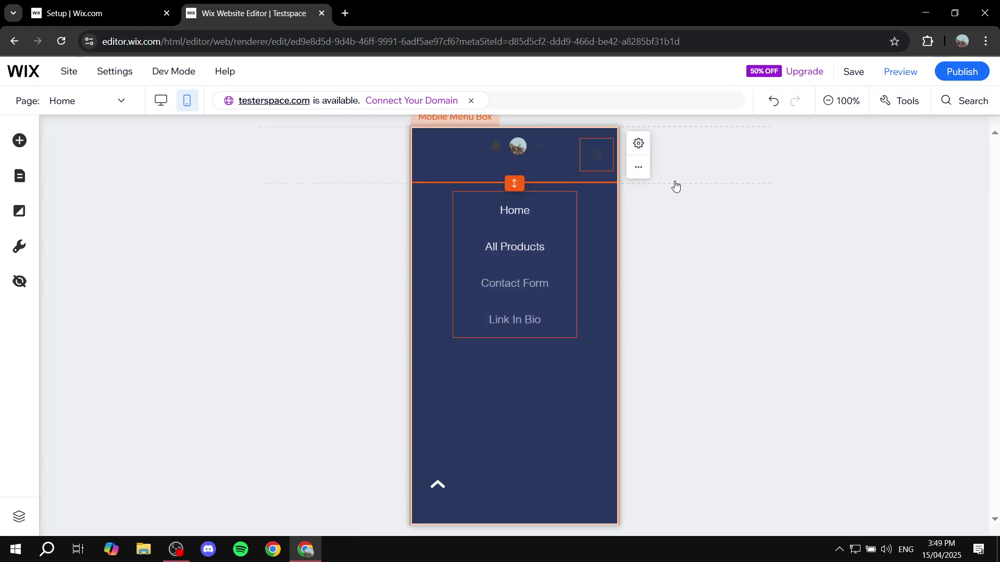
Step: Change the mobile menu box's background to a linear gradient with the light blue theme color #B8C1D7 as its start color
{"action": "left_click", "coordinate": [600, 257]}
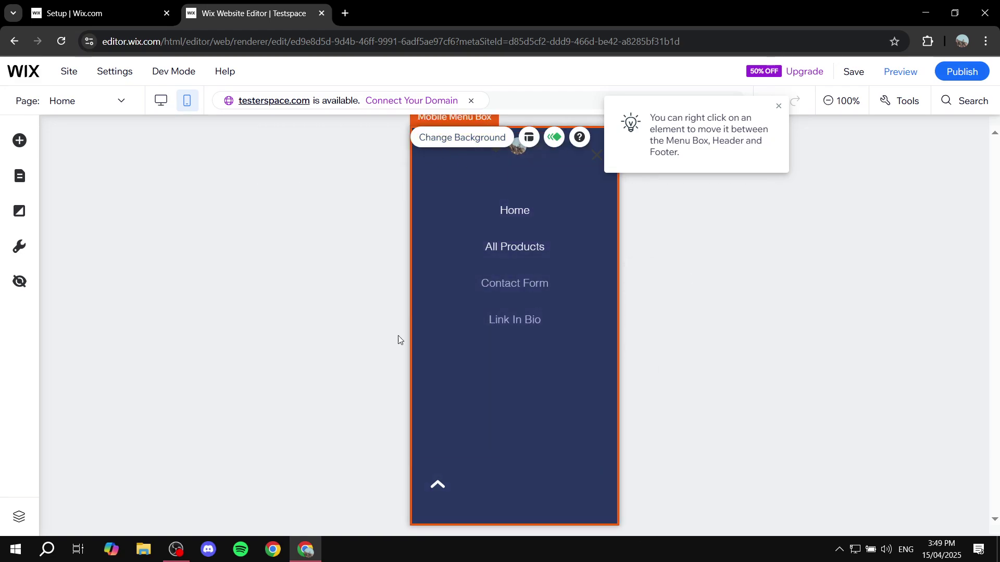
{"action": "left_click", "coordinate": [473, 144]}
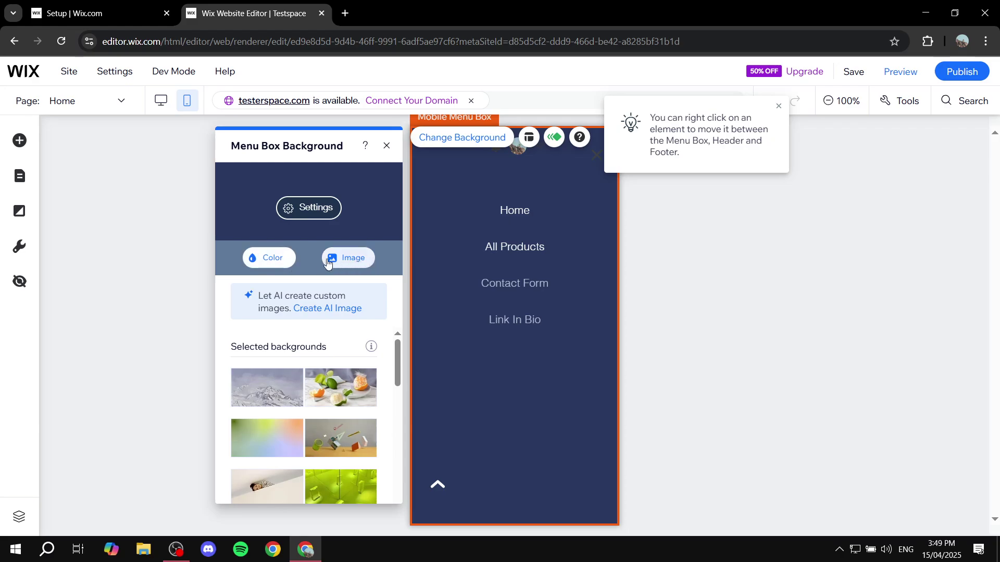
{"action": "left_click", "coordinate": [278, 263]}
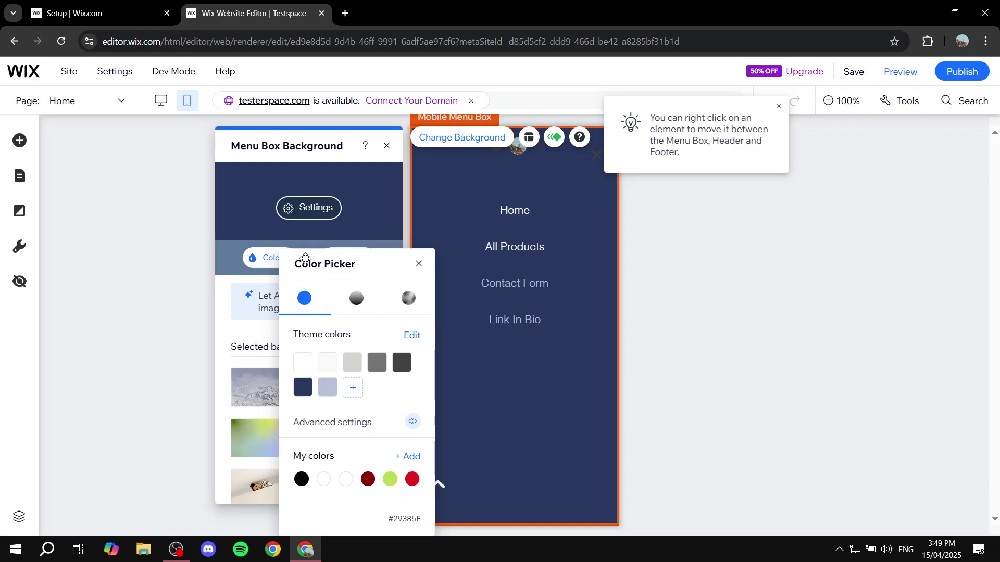
{"action": "left_click", "coordinate": [364, 301]}
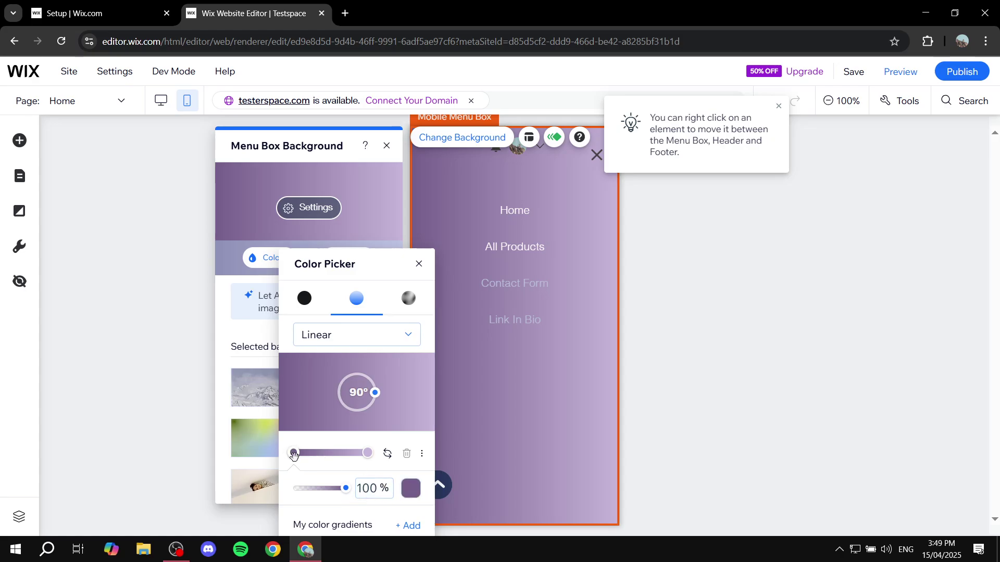
{"action": "left_click", "coordinate": [411, 488]}
{"action": "left_click", "coordinate": [488, 369]}
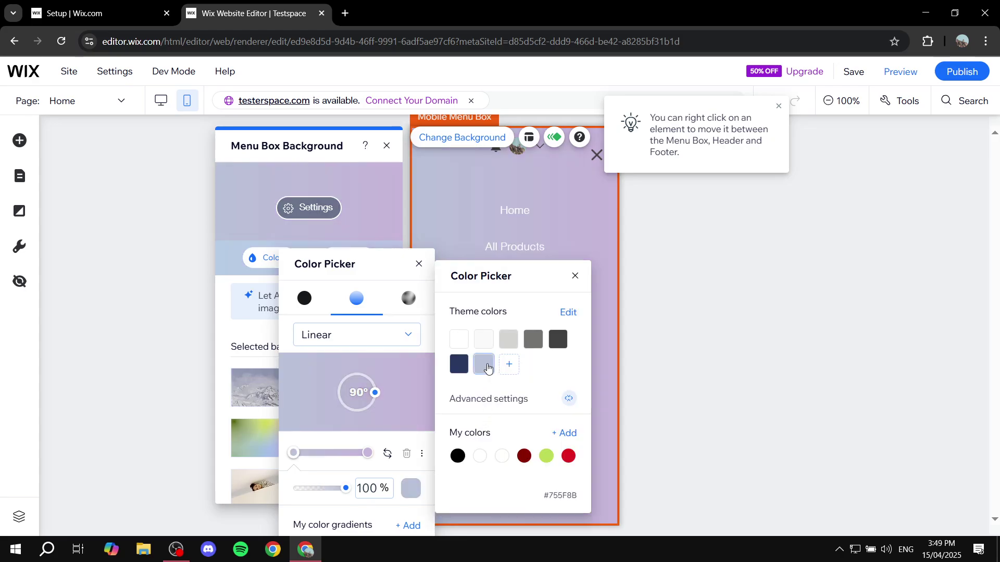
{"action": "left_click", "coordinate": [574, 276]}
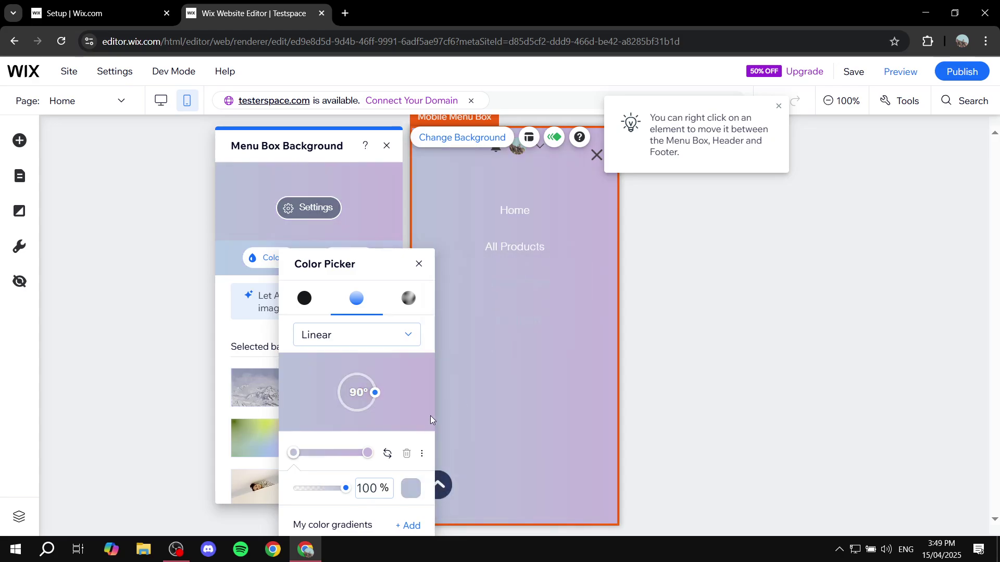
Step: Set the end color of the menu box's background gradient to the light grey theme color #D4D4D2
{"action": "left_click", "coordinate": [366, 453]}
{"action": "left_click", "coordinate": [411, 488]}
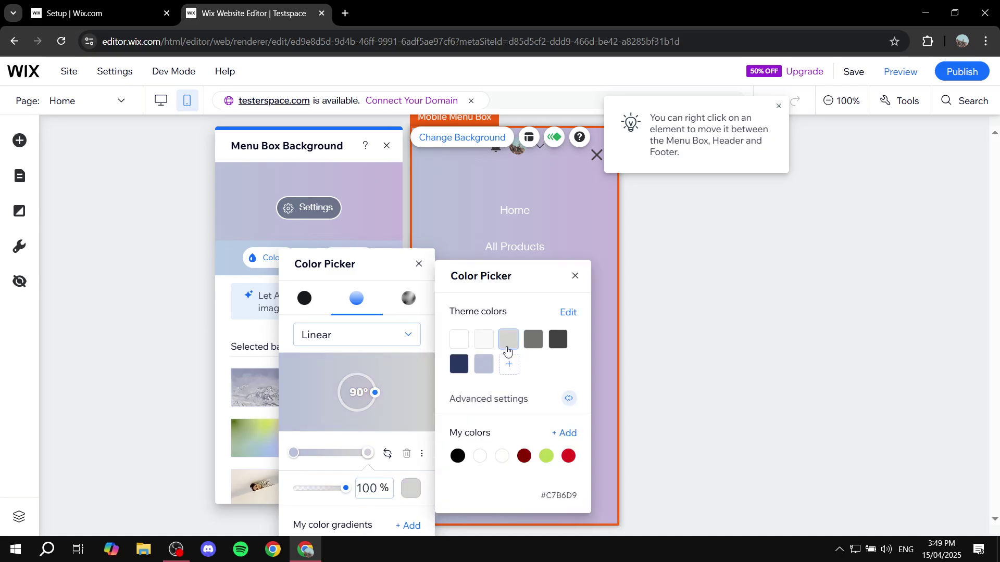
{"action": "left_click", "coordinate": [484, 345]}
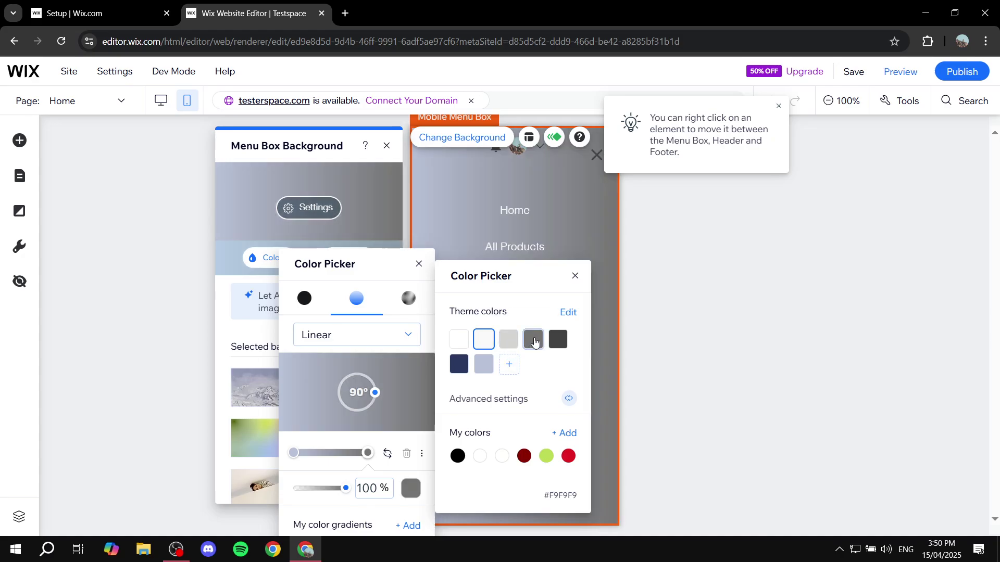
{"action": "left_click", "coordinate": [515, 342]}
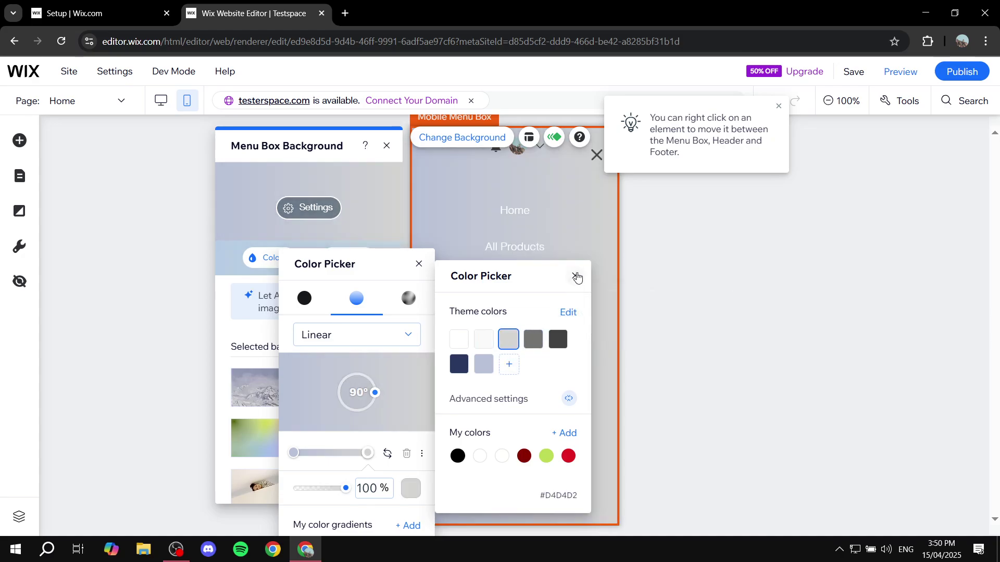
Step: Set the start color of the menu box's background gradient to the dark navy theme color #29385F
{"action": "left_click", "coordinate": [293, 452]}
{"action": "left_click", "coordinate": [411, 488]}
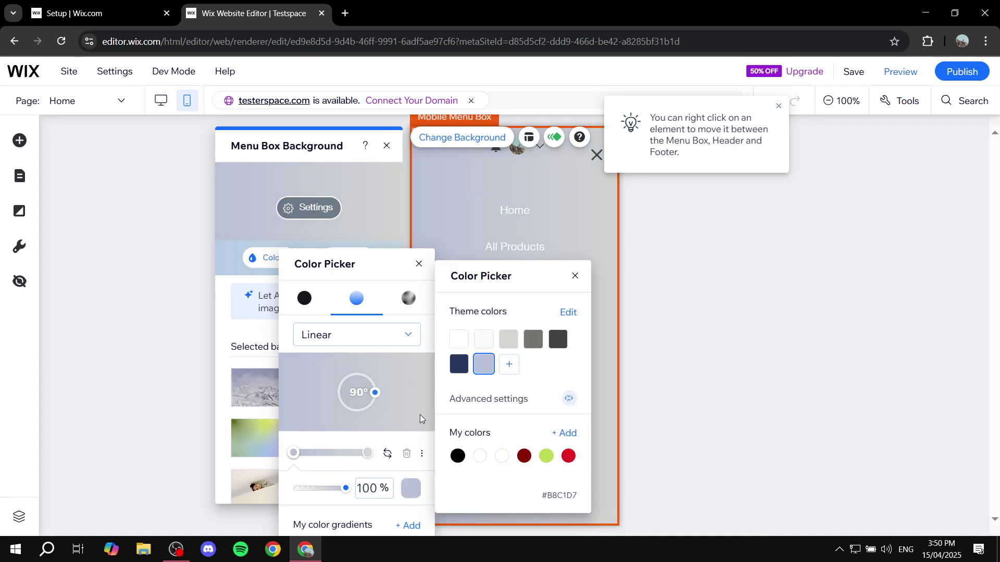
{"action": "left_click", "coordinate": [461, 369]}
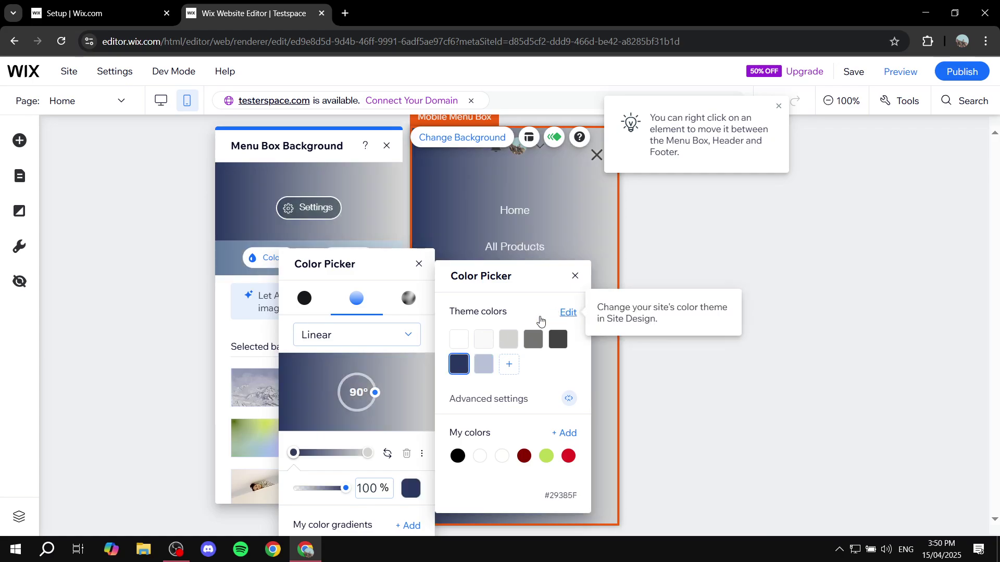
{"action": "left_click", "coordinate": [576, 276]}
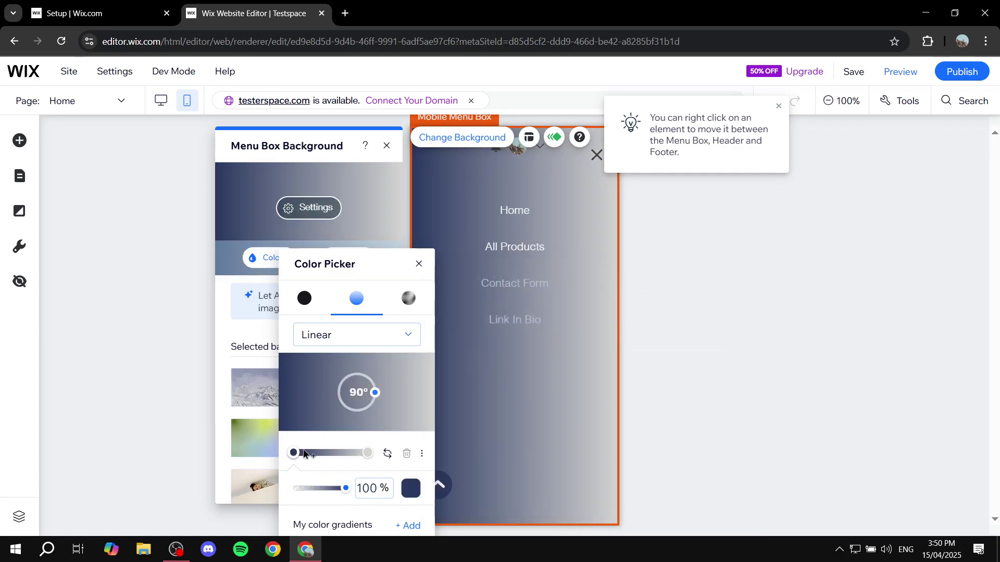
Step: Shift the gradient's navy color stop past the middle, rotate the gradient to 27°, and close the background settings
{"action": "left_click_drag", "start_coordinate": [293, 453], "coordinate": [326, 453]}
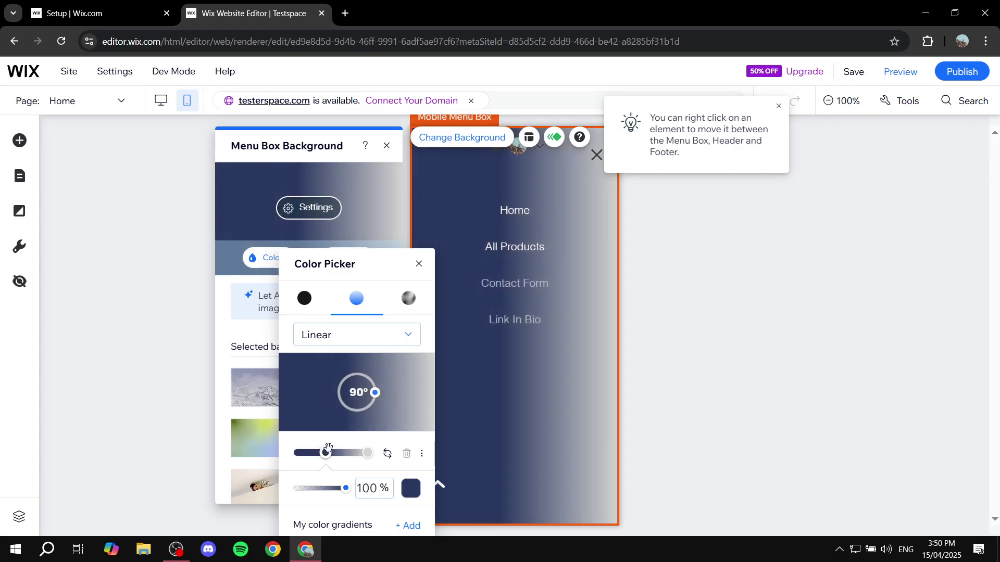
{"action": "left_click_drag", "start_coordinate": [378, 394], "coordinate": [367, 374]}
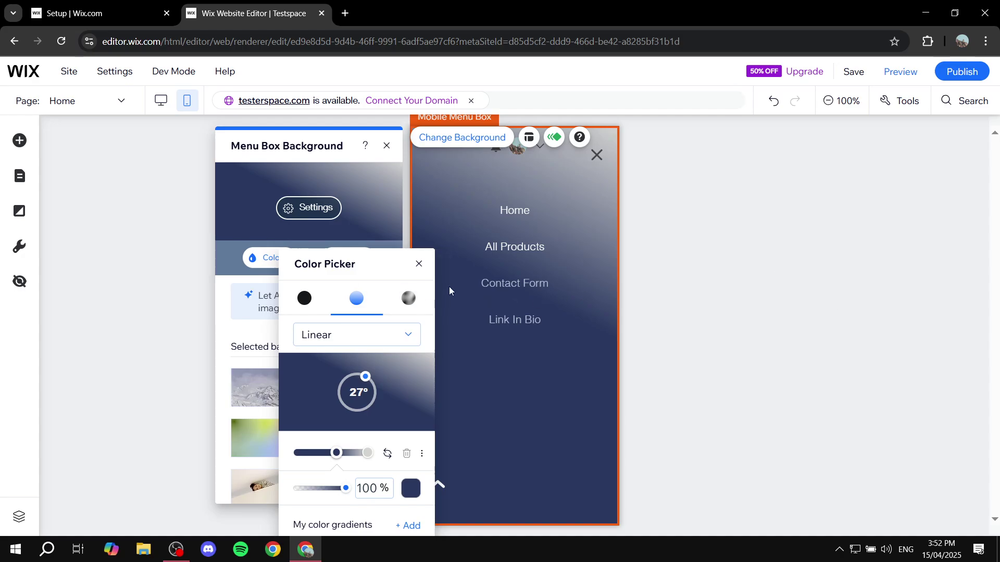
{"action": "left_click", "coordinate": [419, 265]}
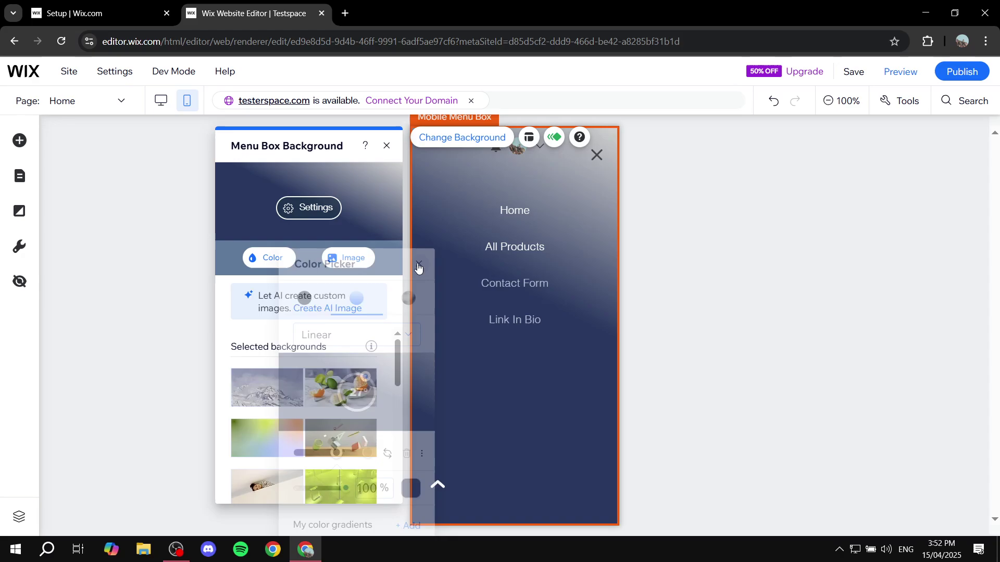
{"action": "left_click", "coordinate": [387, 147]}
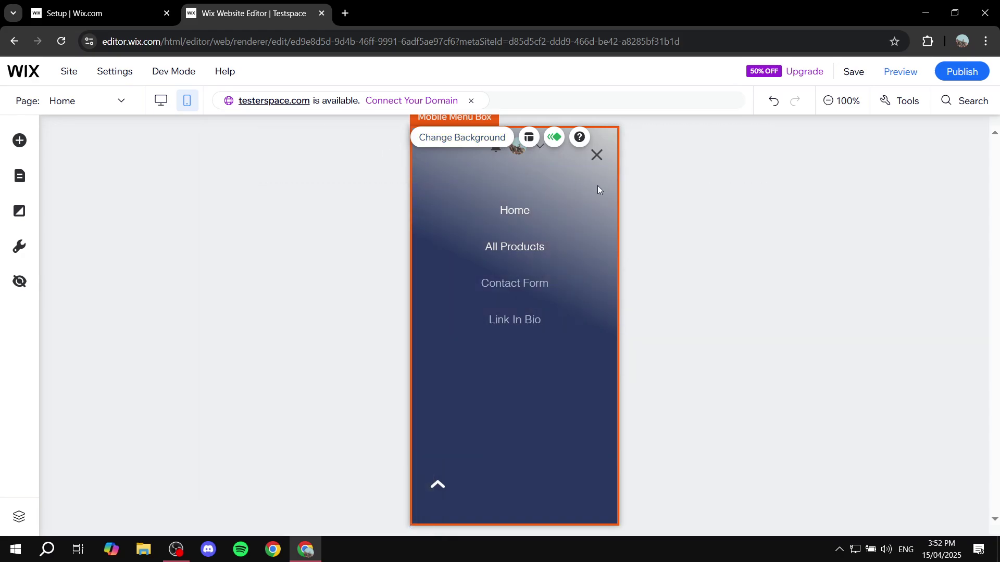
Step: Save the site and test opening and closing the restyled mobile menu in preview before returning to the editor
{"action": "left_click", "coordinate": [854, 73]}
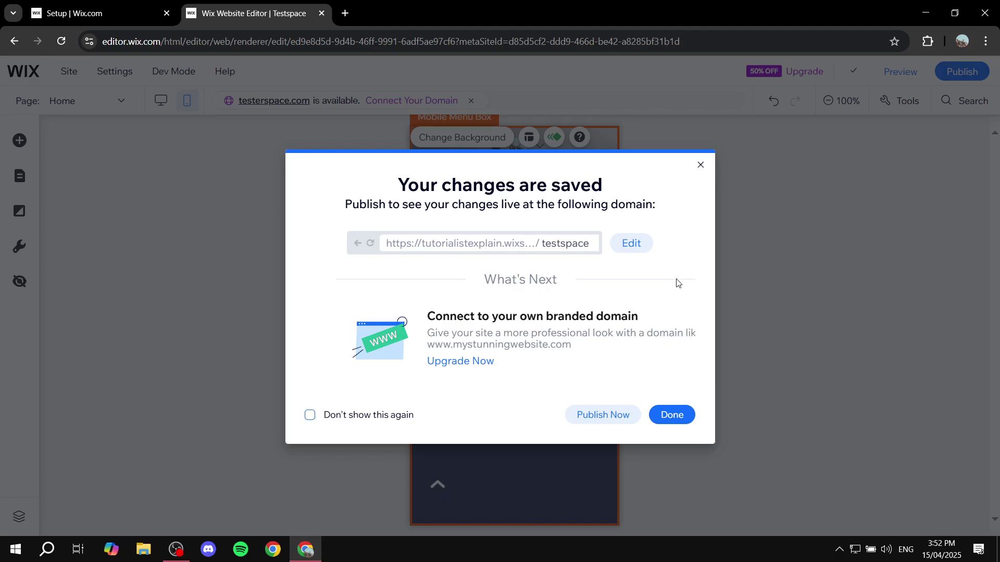
{"action": "left_click", "coordinate": [671, 415]}
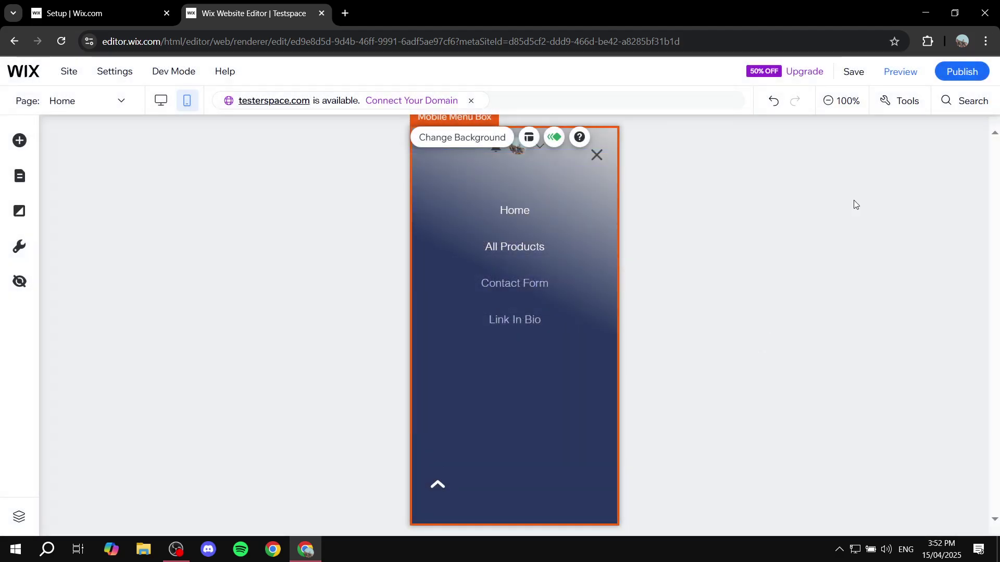
{"action": "left_click", "coordinate": [902, 77]}
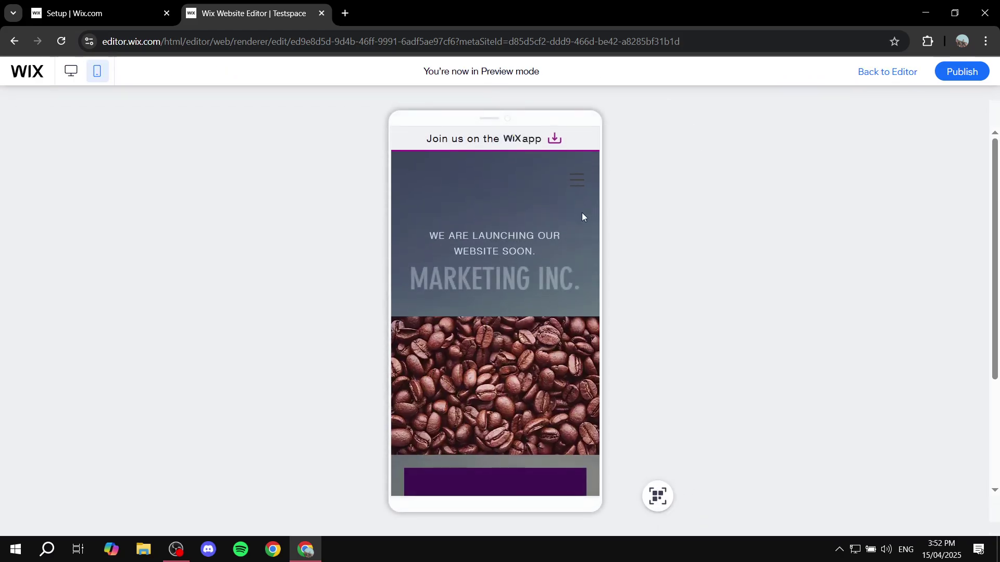
{"action": "left_click", "coordinate": [577, 182]}
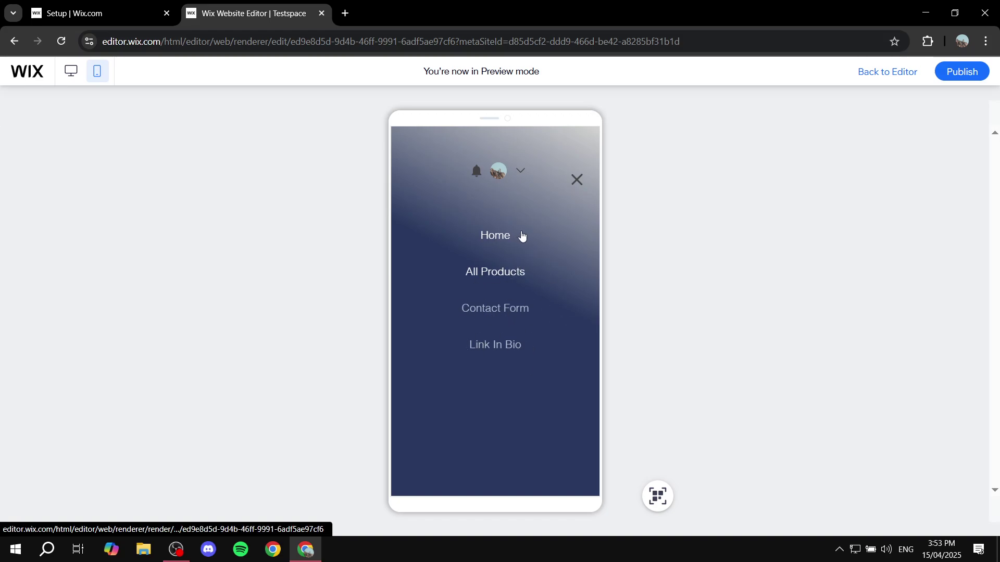
{"action": "left_click", "coordinate": [577, 181]}
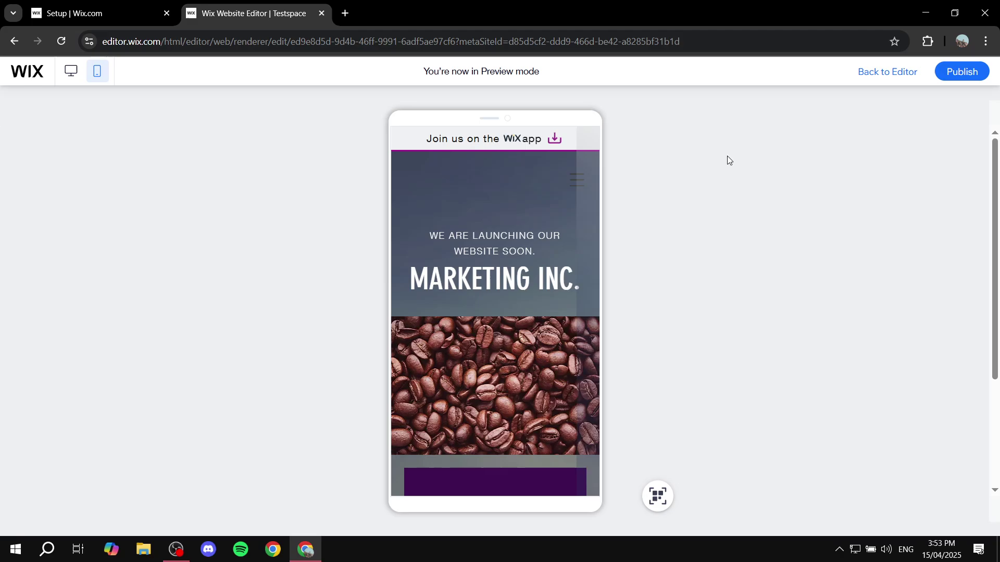
{"action": "left_click", "coordinate": [908, 76]}
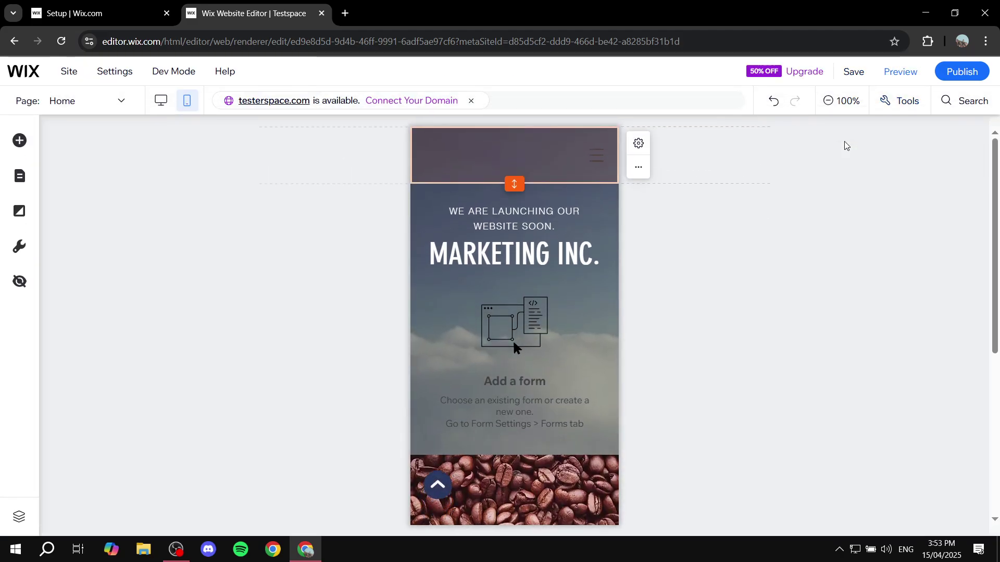
Step: Select the mobile menu icon, look through its available animations, and close them without applying one
{"action": "left_click", "coordinate": [800, 217]}
{"action": "left_click", "coordinate": [567, 167]}
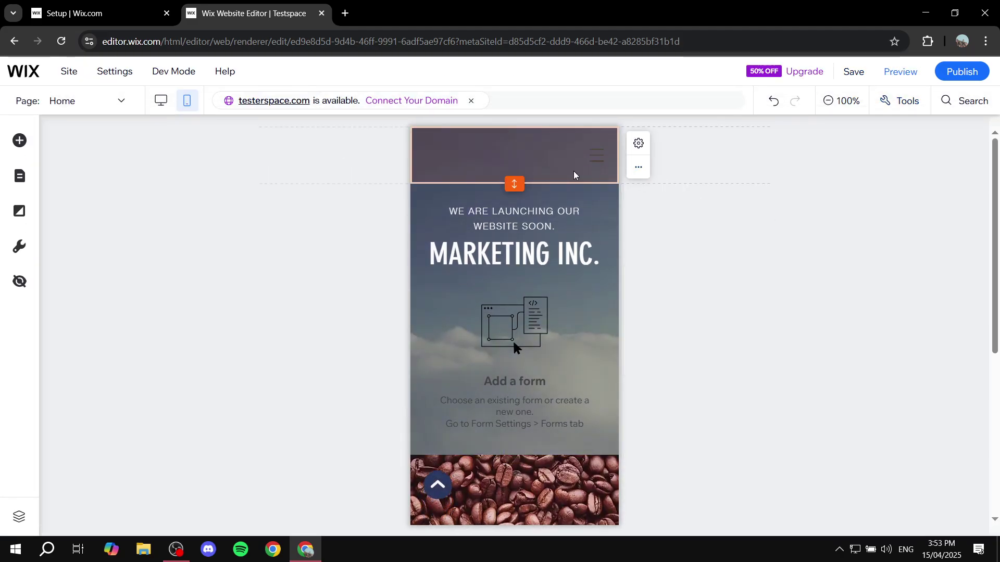
{"action": "left_click", "coordinate": [596, 157]}
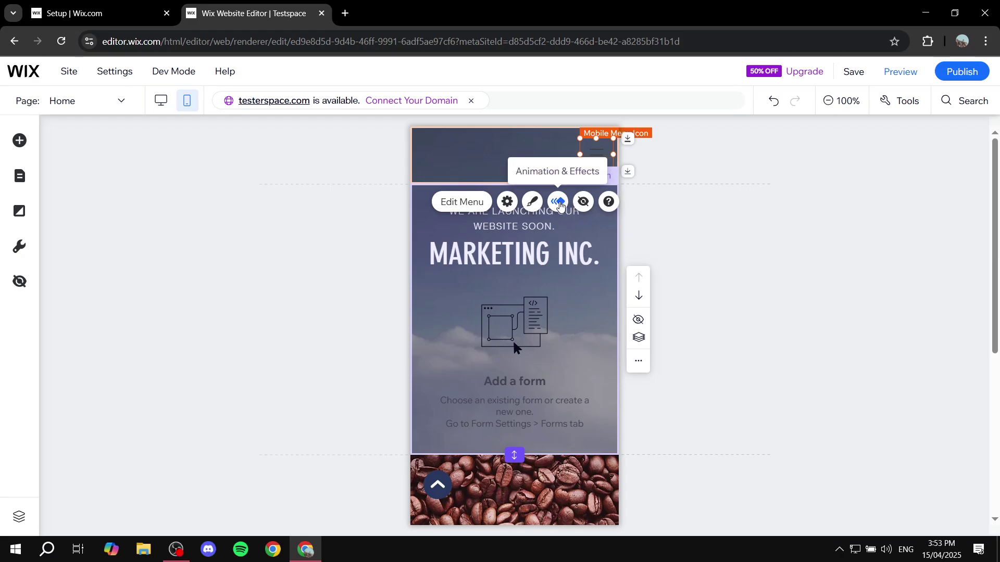
{"action": "left_click", "coordinate": [565, 207]}
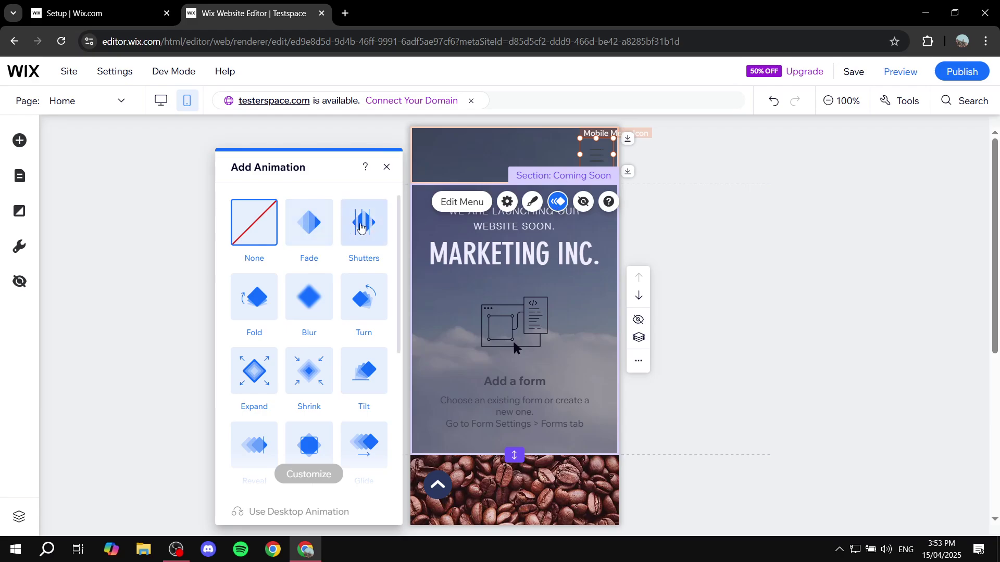
{"action": "left_click", "coordinate": [386, 167]}
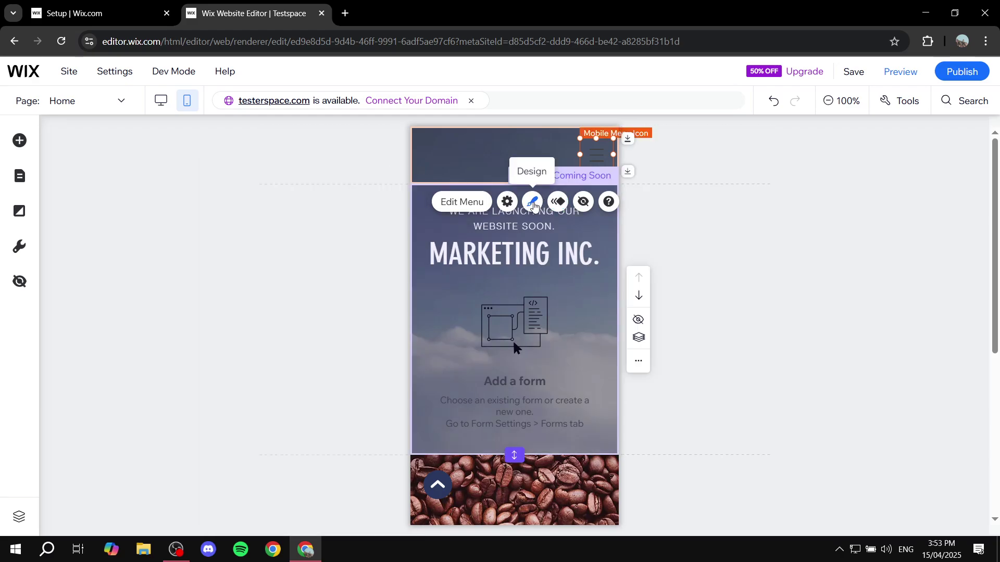
Step: Apply the blue-outlined preset with uneven left-aligned lines to the menu icon and compare its closed and open designs
{"action": "left_click", "coordinate": [534, 205]}
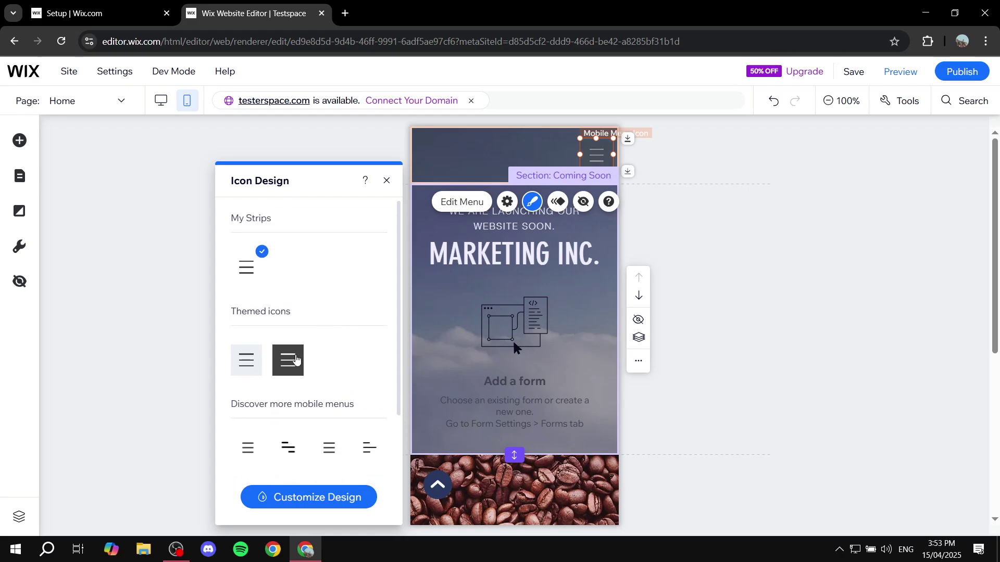
{"action": "scroll", "coordinate": [346, 327], "scroll_direction": "down", "scroll_amount": 3}
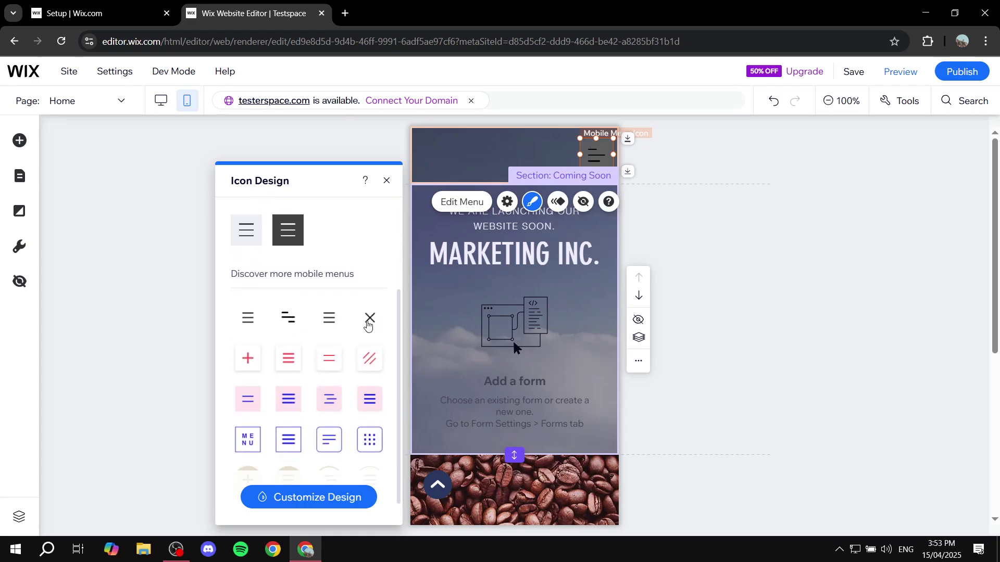
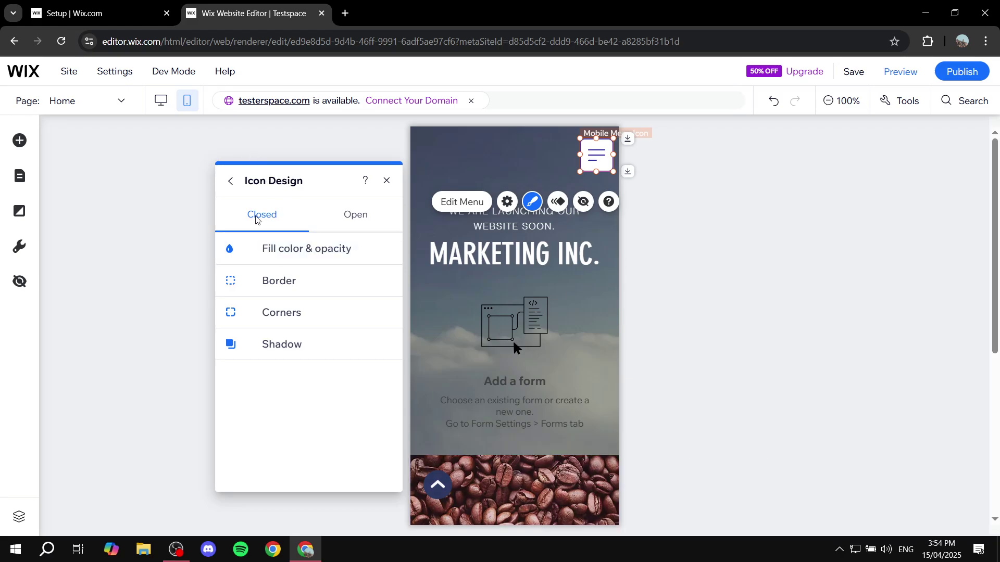
{"action": "left_click", "coordinate": [361, 220]}
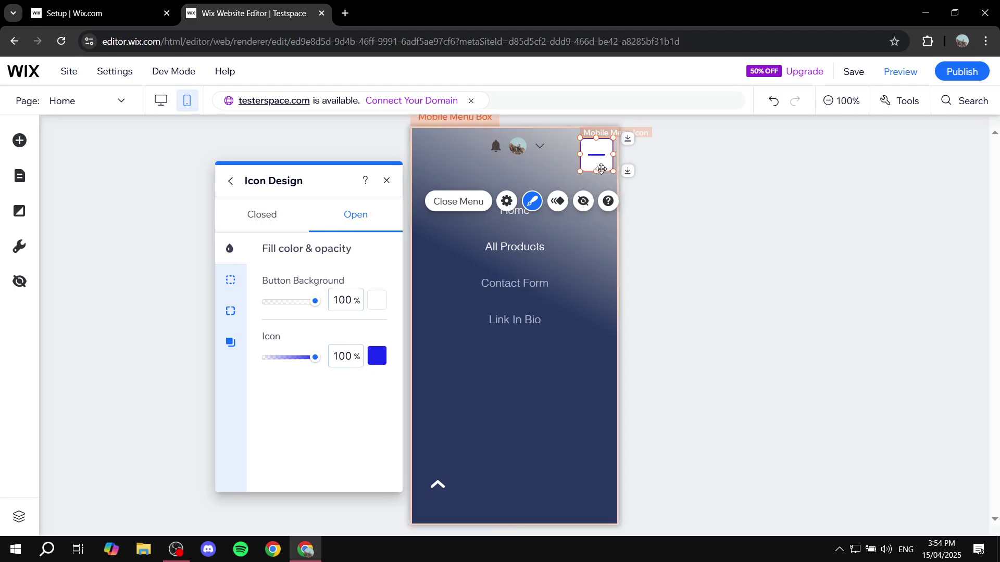
{"action": "left_click", "coordinate": [279, 215]}
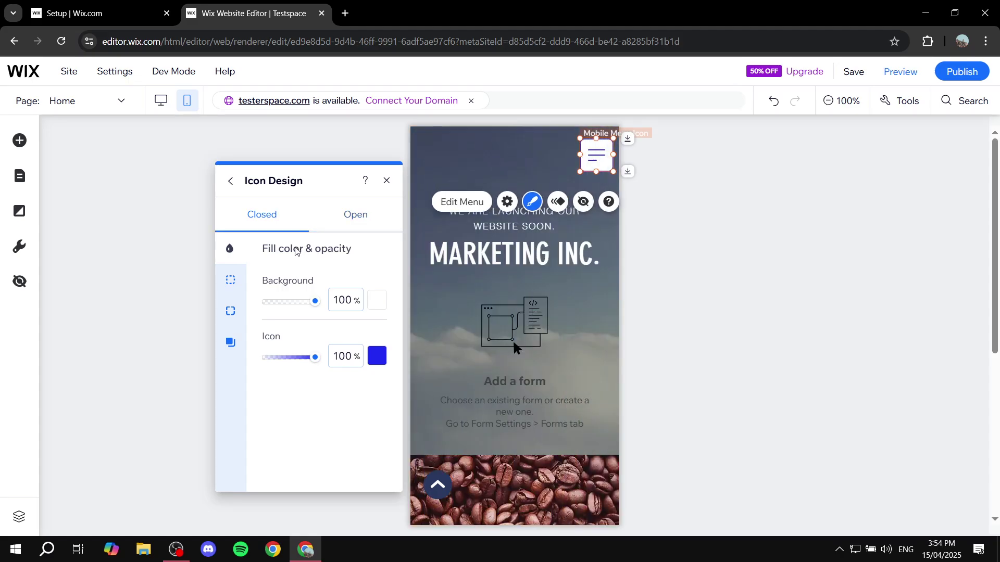
{"action": "left_click", "coordinate": [231, 181]}
{"action": "left_click", "coordinate": [306, 497]}
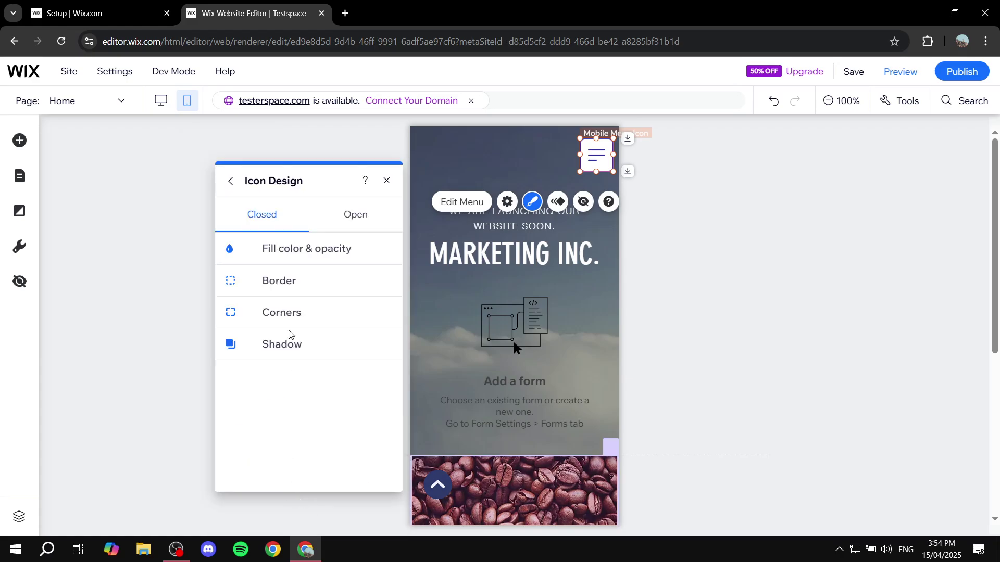
Step: Set the closed menu icon's background to the light grey theme color #D4D4D2 at 49% opacity
{"action": "left_click", "coordinate": [306, 254]}
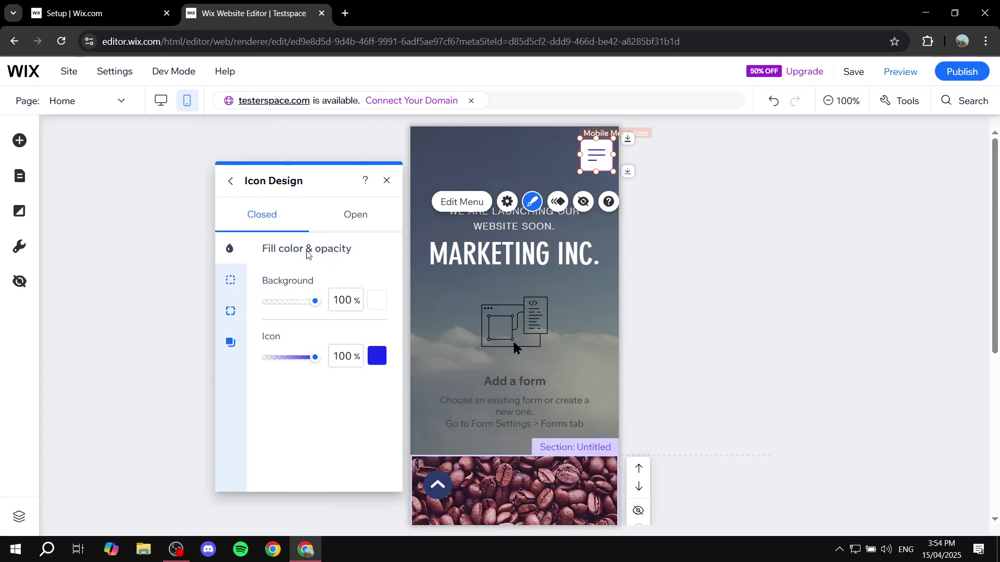
{"action": "left_click", "coordinate": [379, 306]}
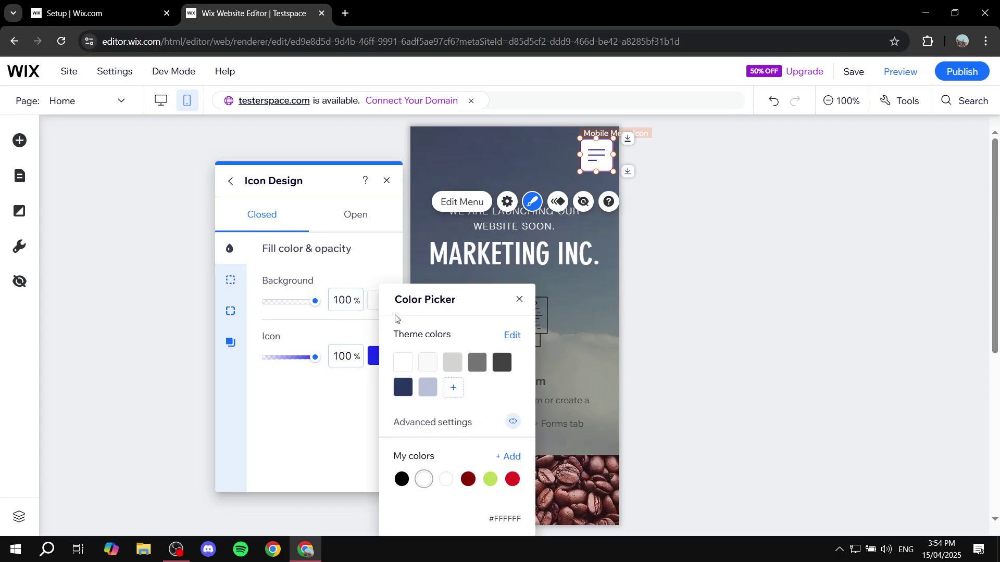
{"action": "left_click", "coordinate": [453, 362]}
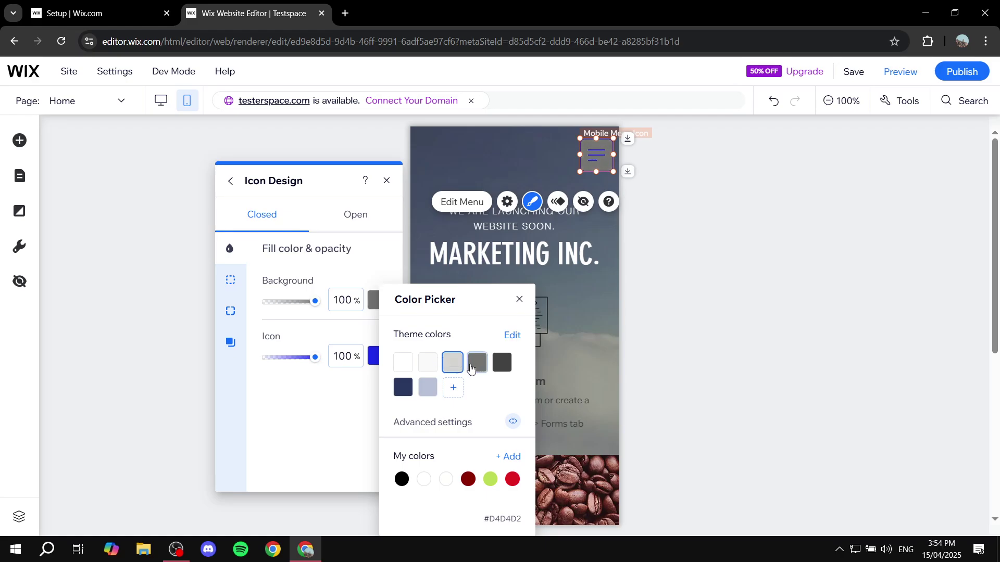
{"action": "left_click", "coordinate": [518, 300]}
{"action": "left_click_drag", "start_coordinate": [315, 303], "coordinate": [291, 306]}
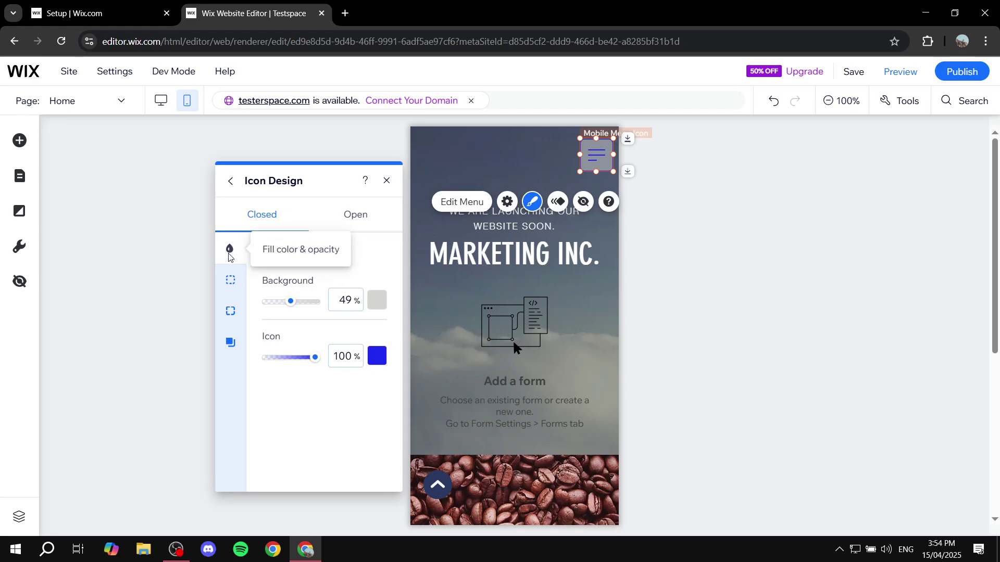
Step: Set all corner radii of the closed menu icon to 15 px and review its border and shadow settings
{"action": "left_click", "coordinate": [234, 284]}
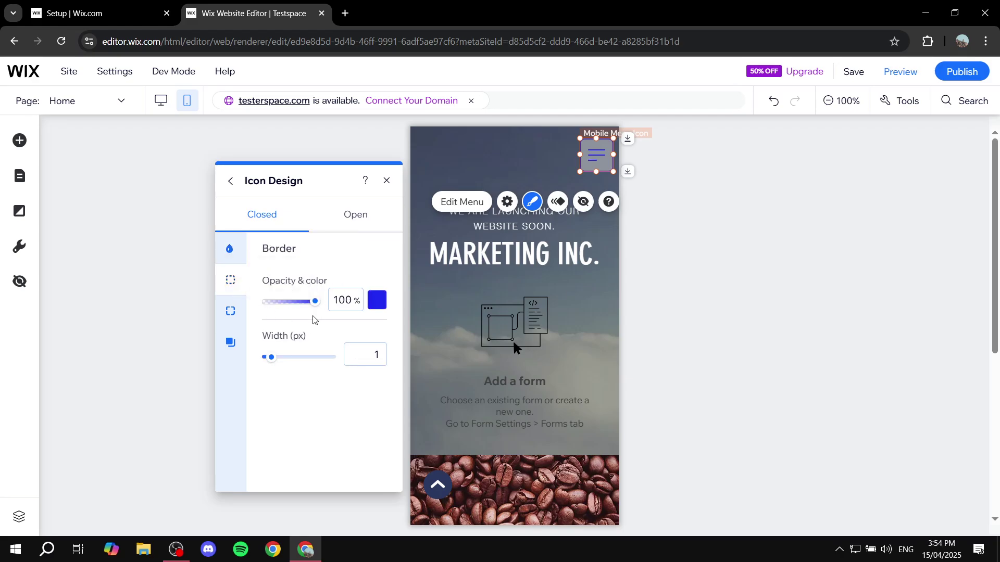
{"action": "mouse_move", "coordinate": [315, 301]}
{"action": "left_mouse_down"}
{"action": "mouse_move", "coordinate": [276, 302]}
{"action": "mouse_move", "coordinate": [318, 301]}
{"action": "left_mouse_up"}
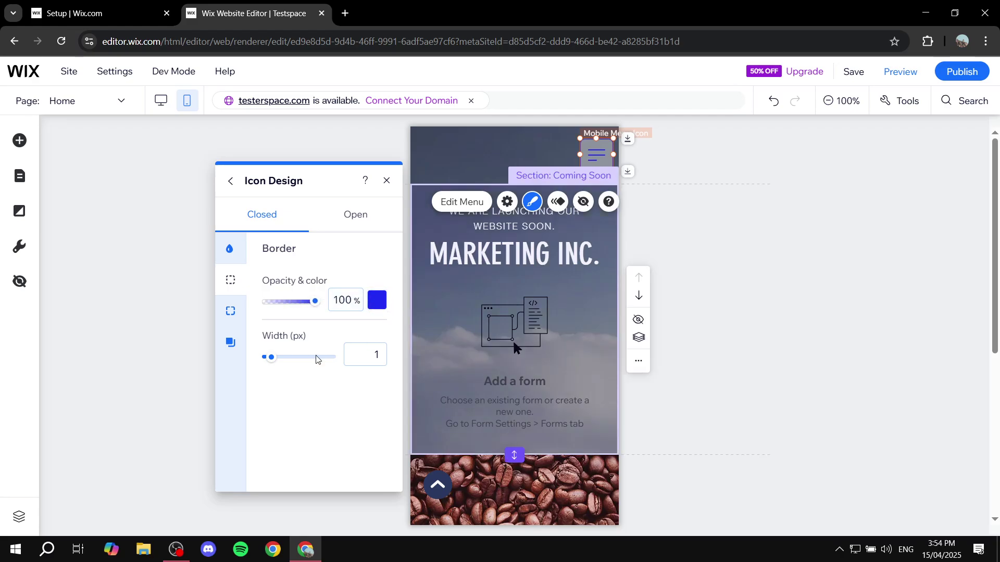
{"action": "mouse_move", "coordinate": [270, 357]}
{"action": "left_mouse_down"}
{"action": "mouse_move", "coordinate": [312, 357]}
{"action": "mouse_move", "coordinate": [267, 361]}
{"action": "left_mouse_up"}
{"action": "left_click", "coordinate": [231, 311]}
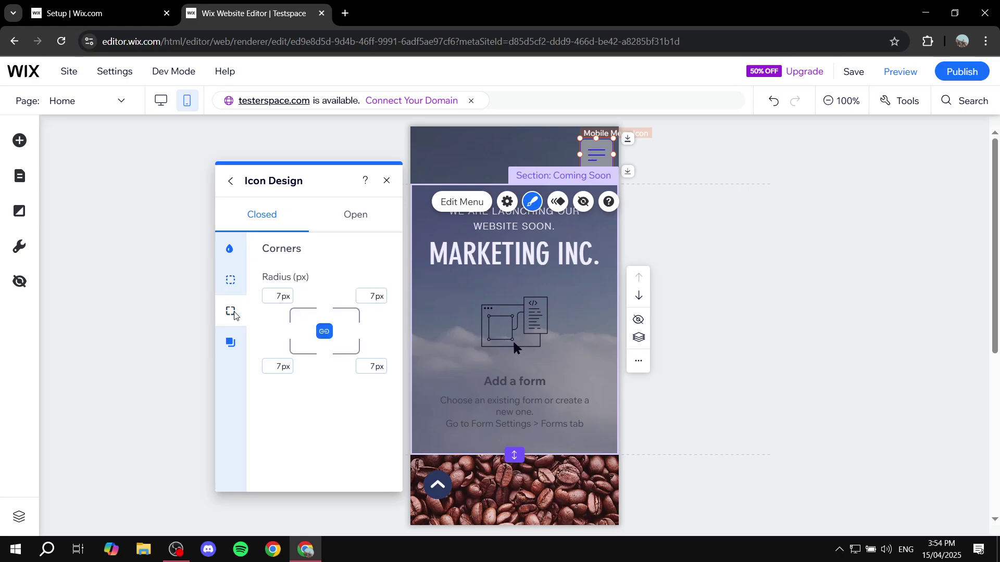
{"action": "left_click", "coordinate": [279, 297]}
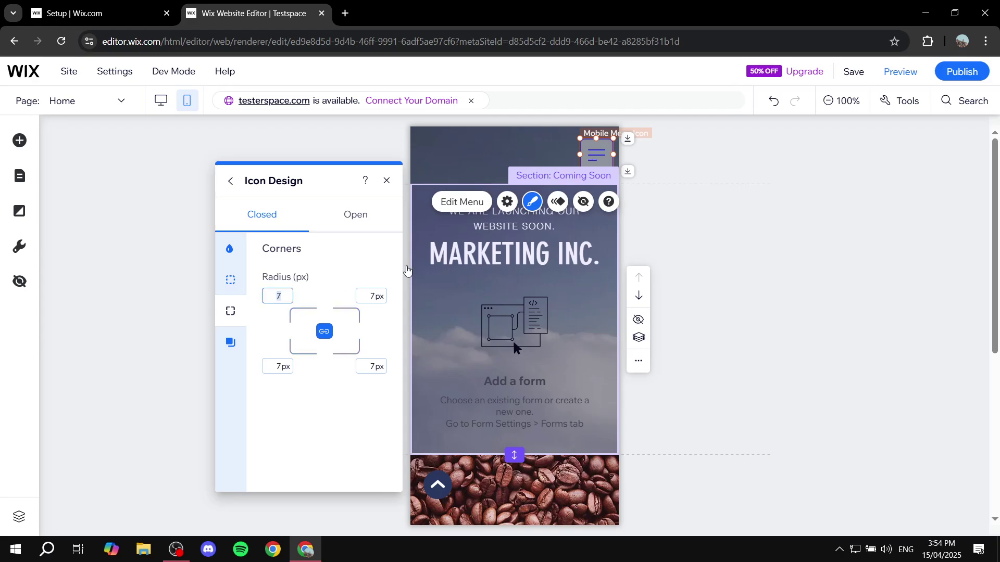
{"action": "type", "text": "15"}
{"action": "key", "text": "Return"}
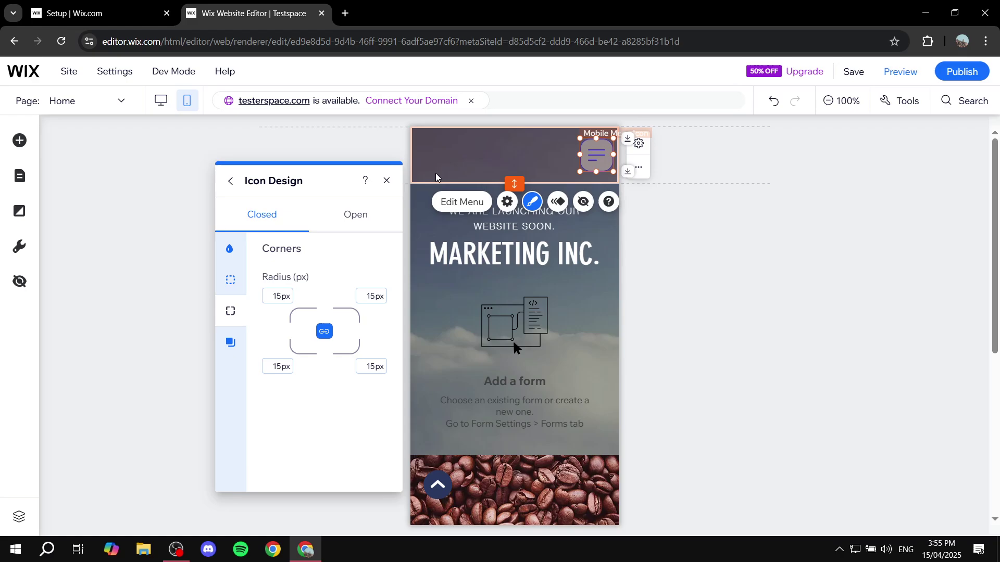
{"action": "left_click", "coordinate": [230, 342]}
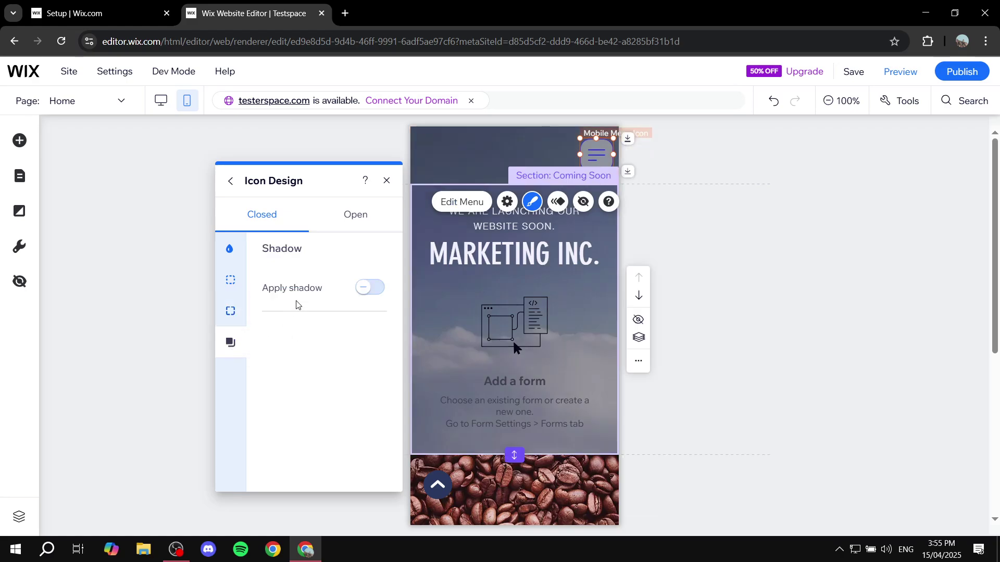
{"action": "left_click", "coordinate": [229, 248]}
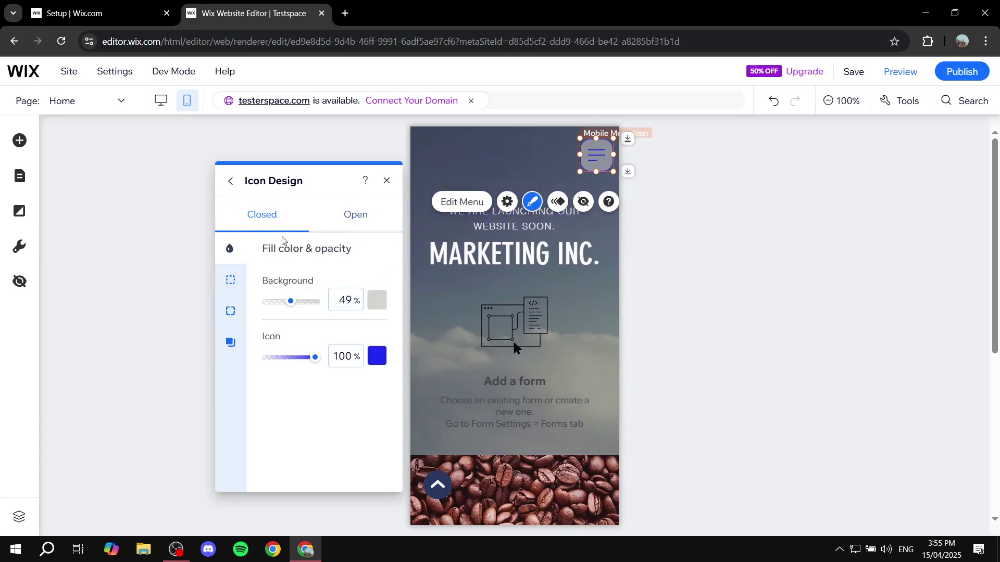
Step: Set the open menu icon's button background to the light grey theme color at 45% opacity
{"action": "left_click", "coordinate": [366, 226]}
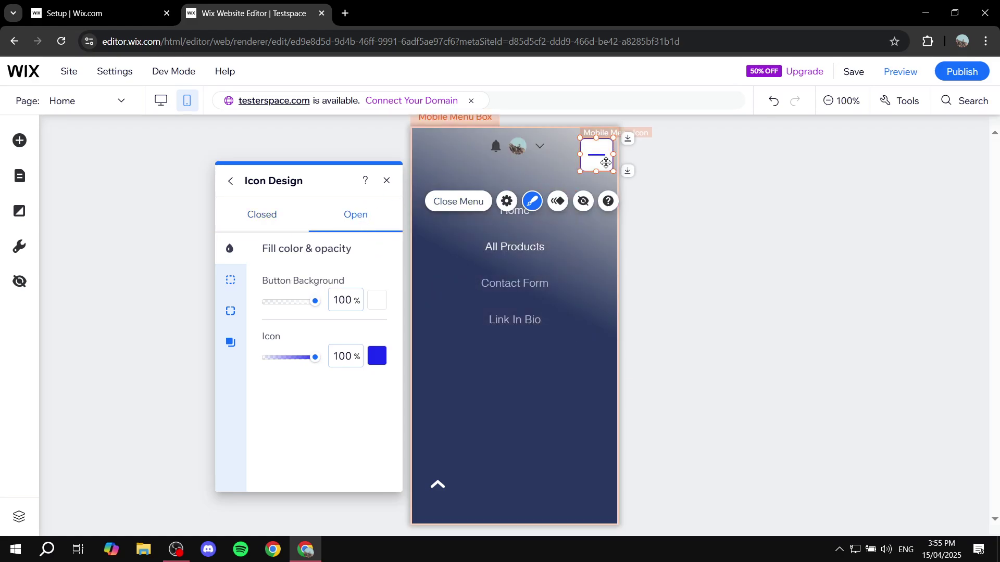
{"action": "left_click", "coordinate": [376, 309]}
{"action": "left_click", "coordinate": [446, 359]}
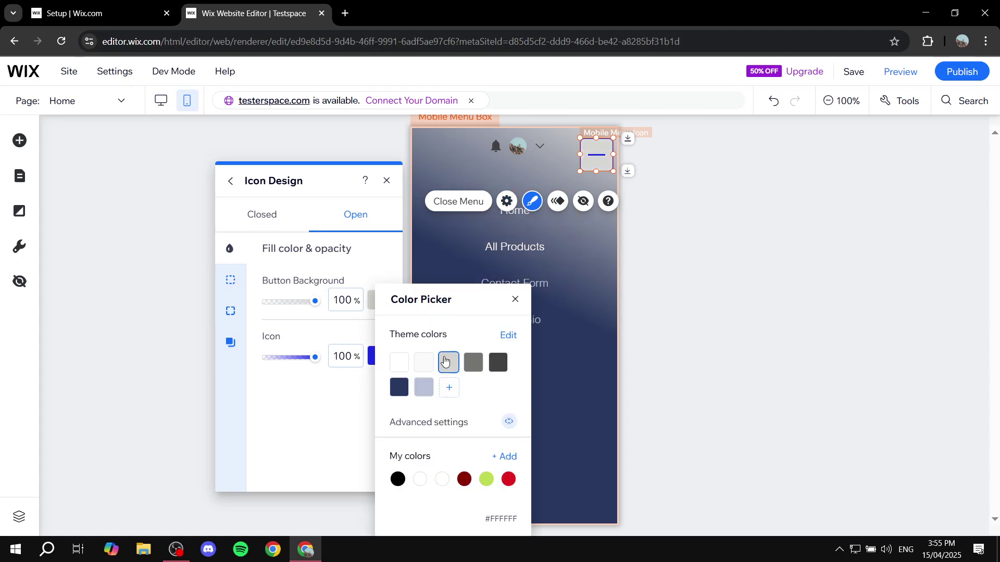
{"action": "left_click", "coordinate": [515, 297]}
{"action": "left_click_drag", "start_coordinate": [314, 301], "coordinate": [288, 304]}
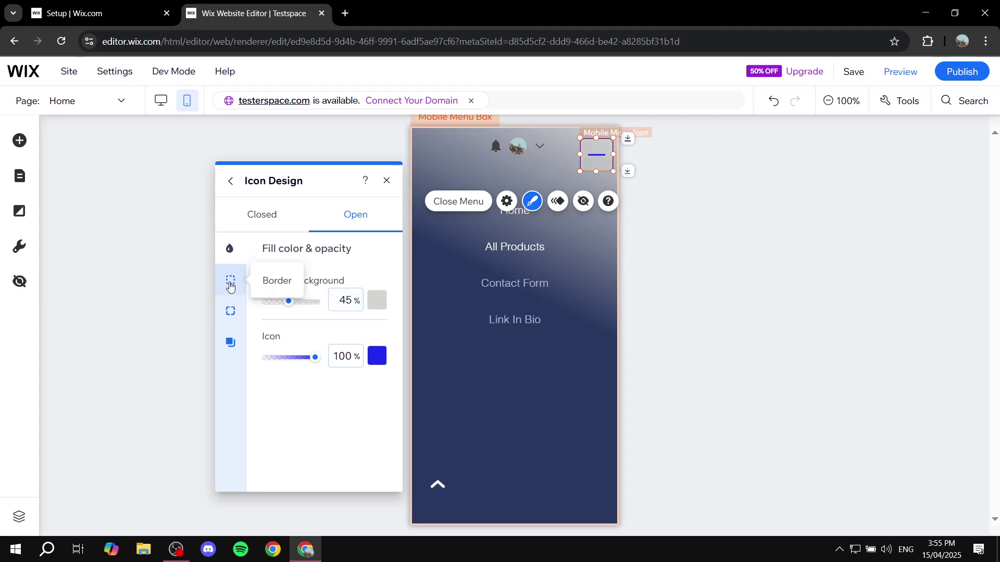
Step: Set the open menu icon's border width to 0 px and its icon color to the dark grey theme color #414141
{"action": "left_click", "coordinate": [230, 282]}
{"action": "left_click_drag", "start_coordinate": [276, 359], "coordinate": [272, 363]}
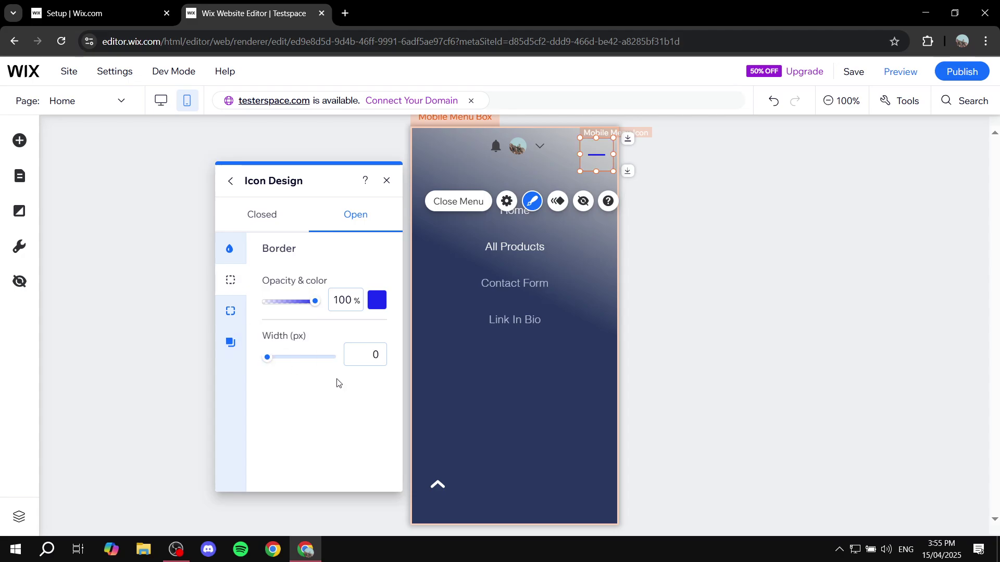
{"action": "left_click", "coordinate": [230, 247]}
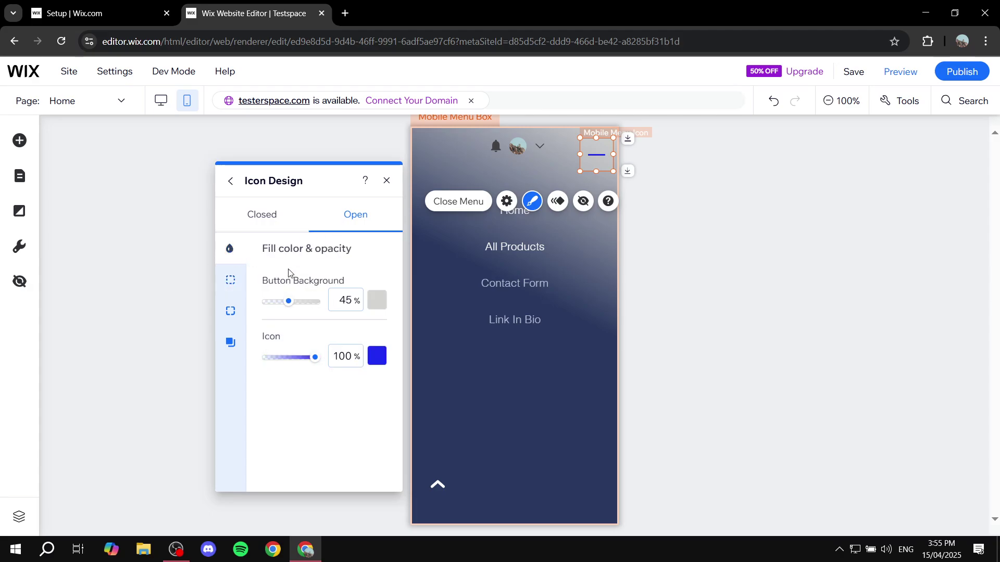
{"action": "left_click", "coordinate": [382, 359]}
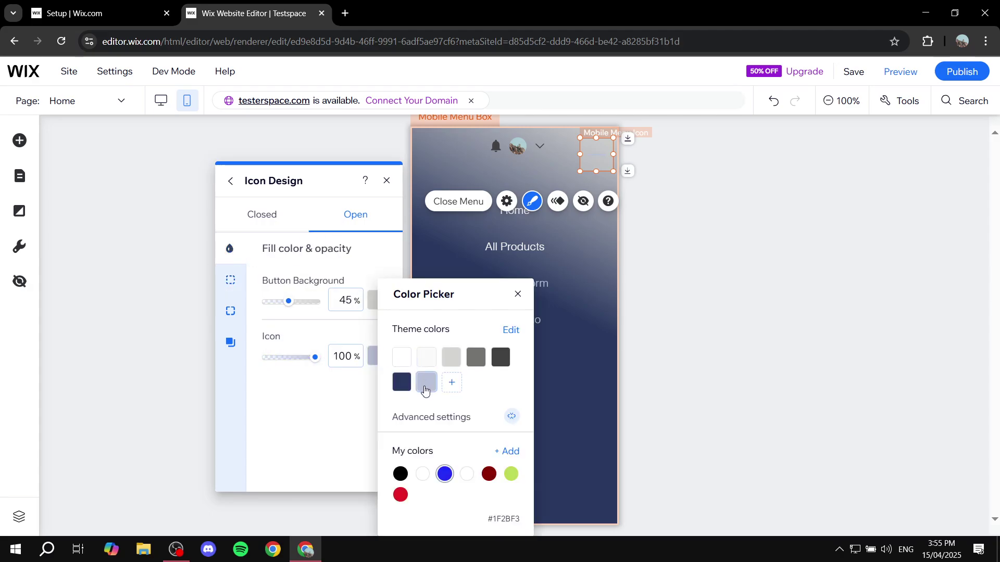
{"action": "left_click", "coordinate": [500, 358]}
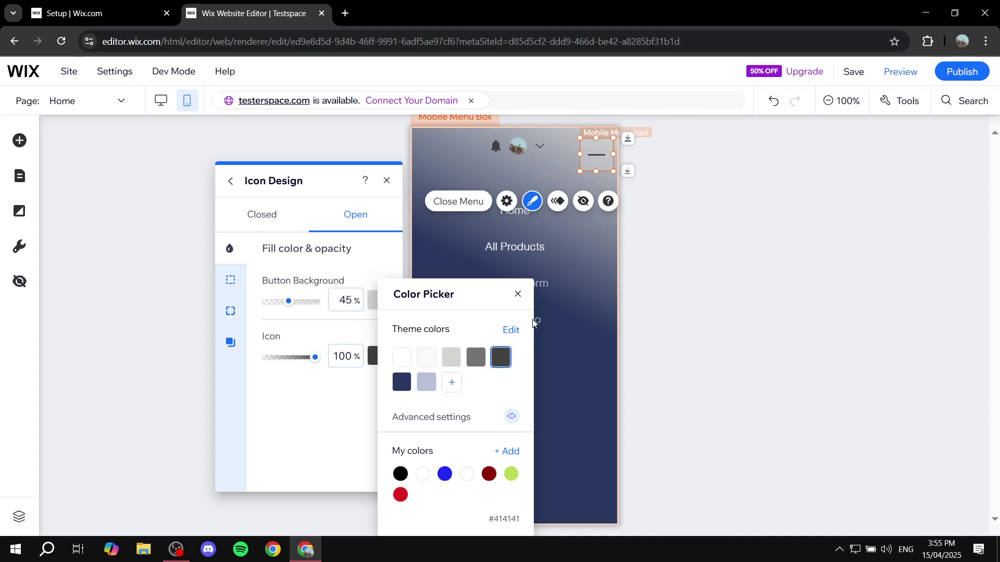
{"action": "left_click", "coordinate": [519, 295]}
Step: Set all corner radii of the open menu icon to 15 px, close the icon design settings, and deselect the icon
{"action": "left_click", "coordinate": [230, 311]}
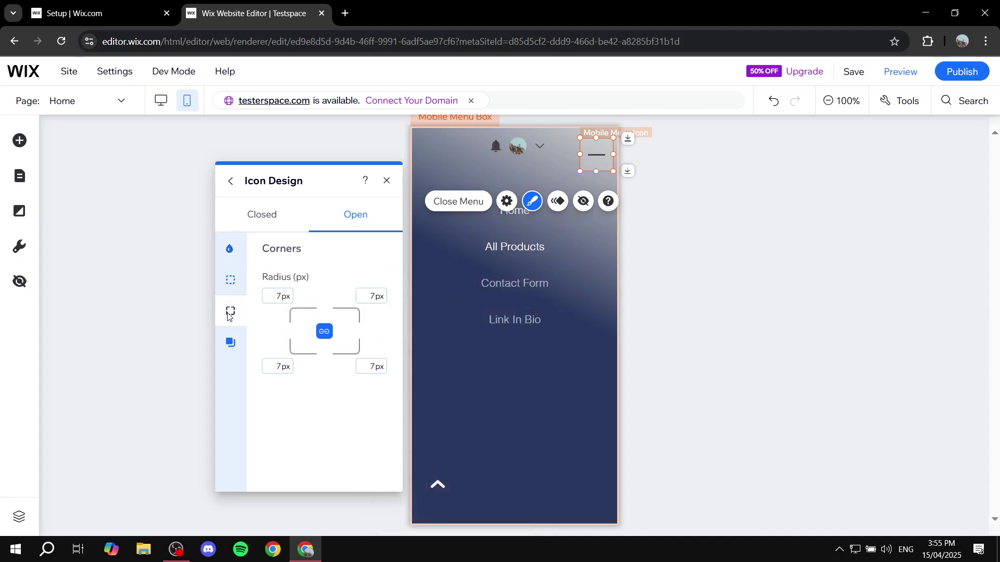
{"action": "left_click", "coordinate": [281, 296]}
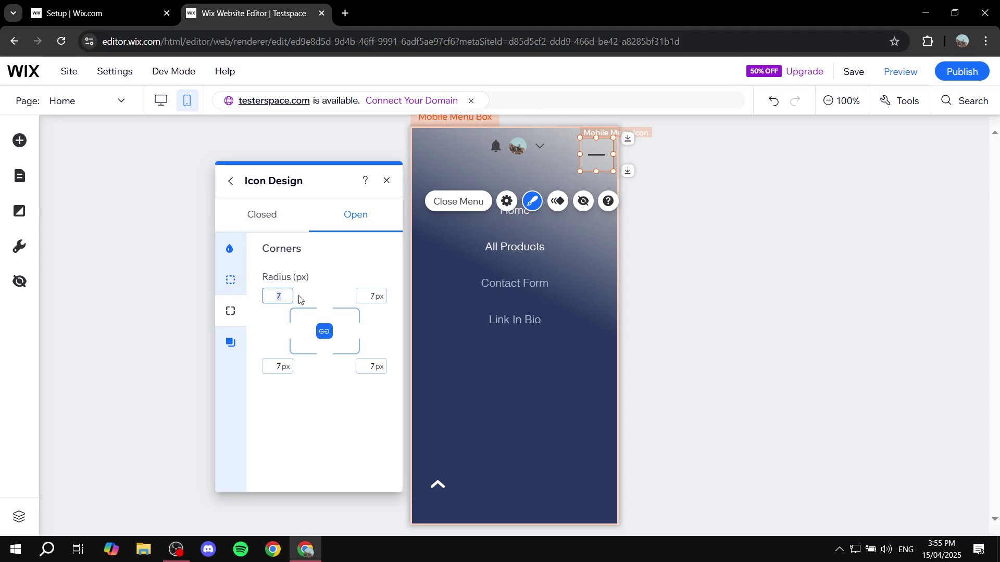
{"action": "left_click", "coordinate": [339, 408]}
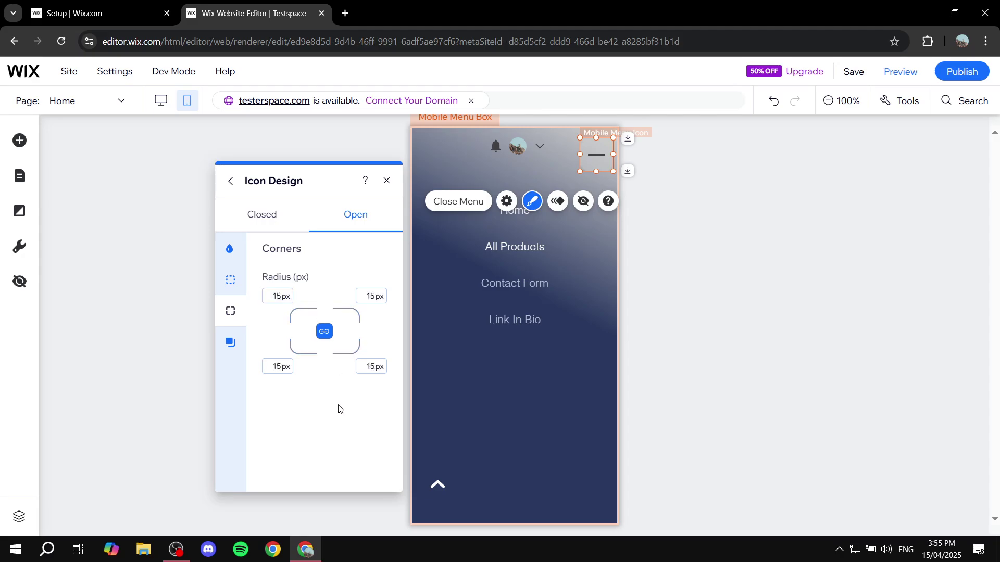
{"action": "left_click", "coordinate": [387, 182]}
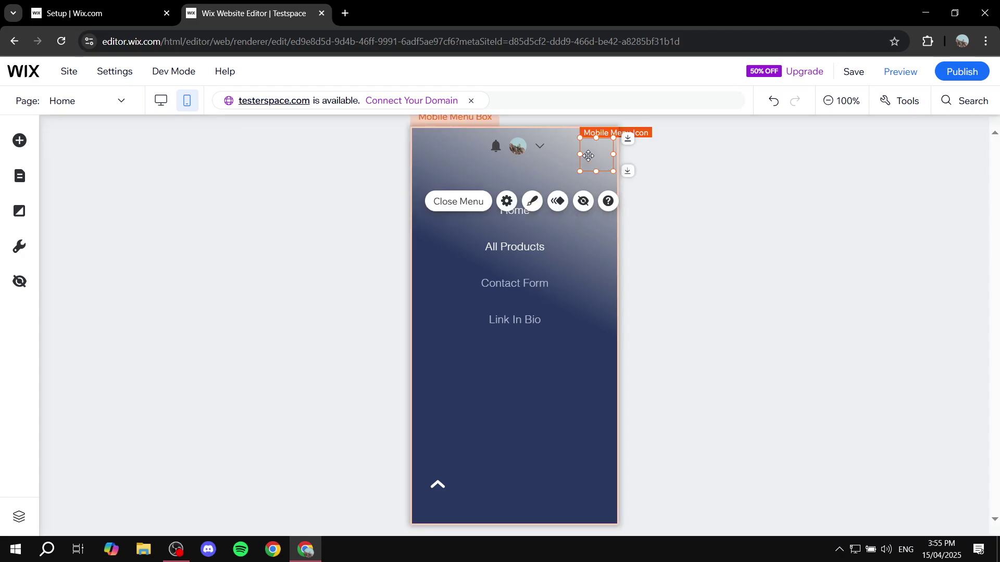
{"action": "left_click", "coordinate": [727, 205]}
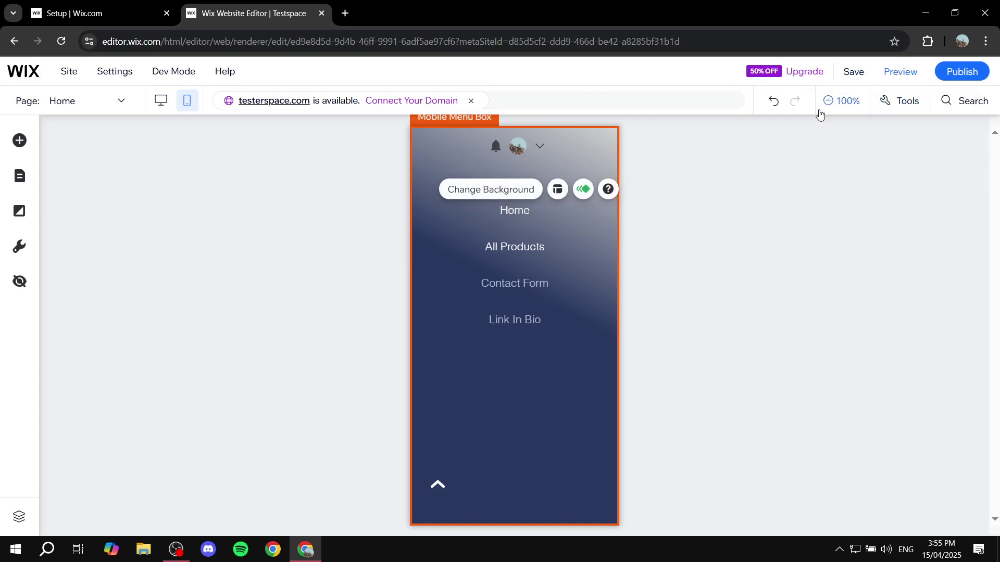
Step: Preview the mobile site and open the menu with the restyled icon
{"action": "left_click", "coordinate": [897, 72]}
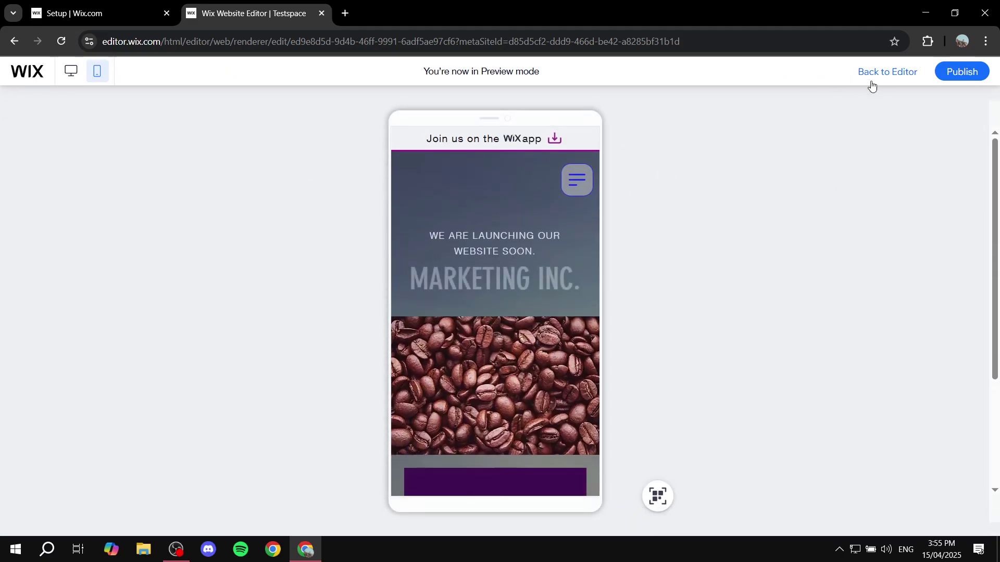
{"action": "left_click", "coordinate": [578, 181]}
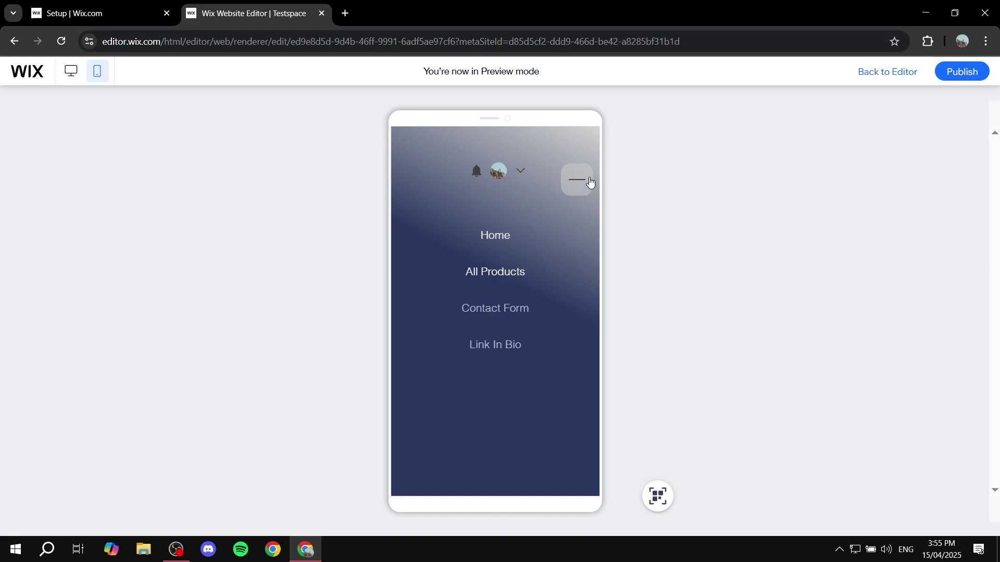
Step: Close the previewed mobile menu and return to editing the desktop version of the site
{"action": "left_click", "coordinate": [584, 180]}
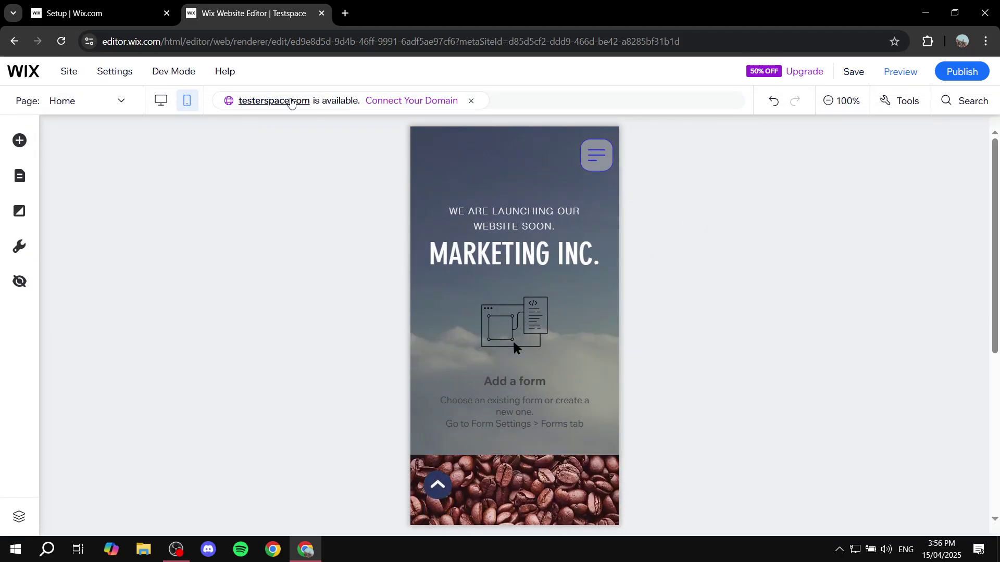
{"action": "left_click", "coordinate": [163, 101]}
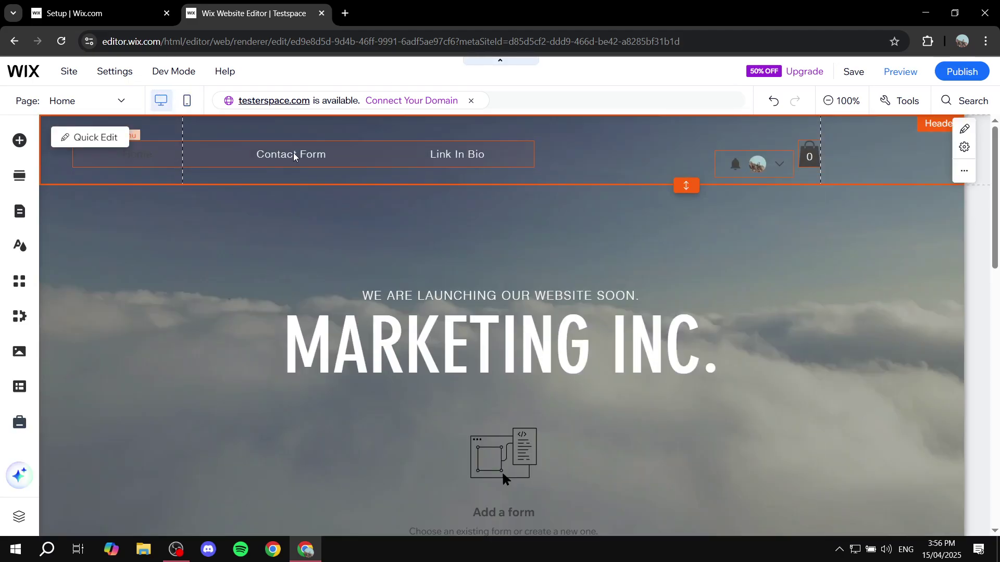
Step: Browse the design presets available for the header's horizontal menu
{"action": "left_click", "coordinate": [293, 152]}
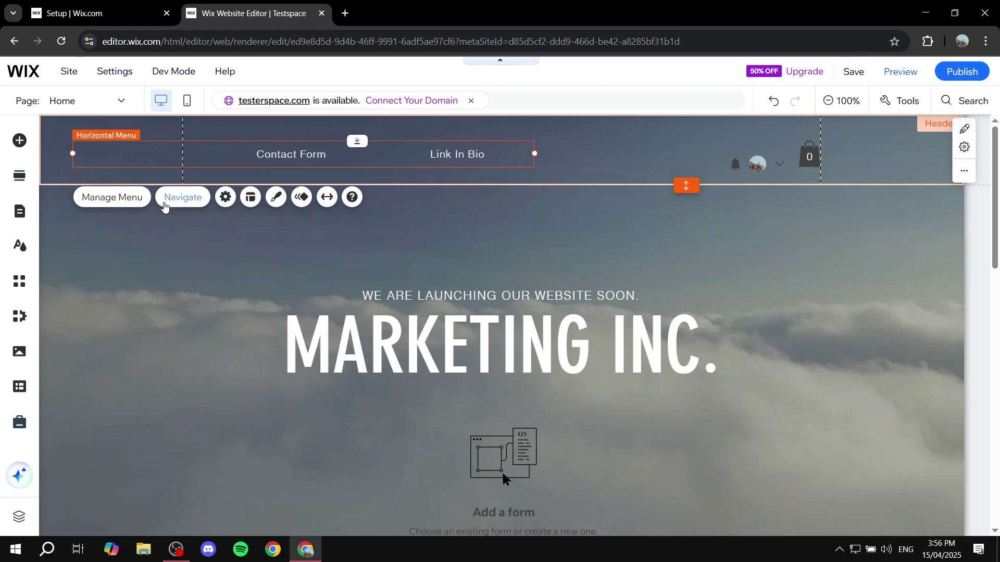
{"action": "left_click", "coordinate": [276, 198]}
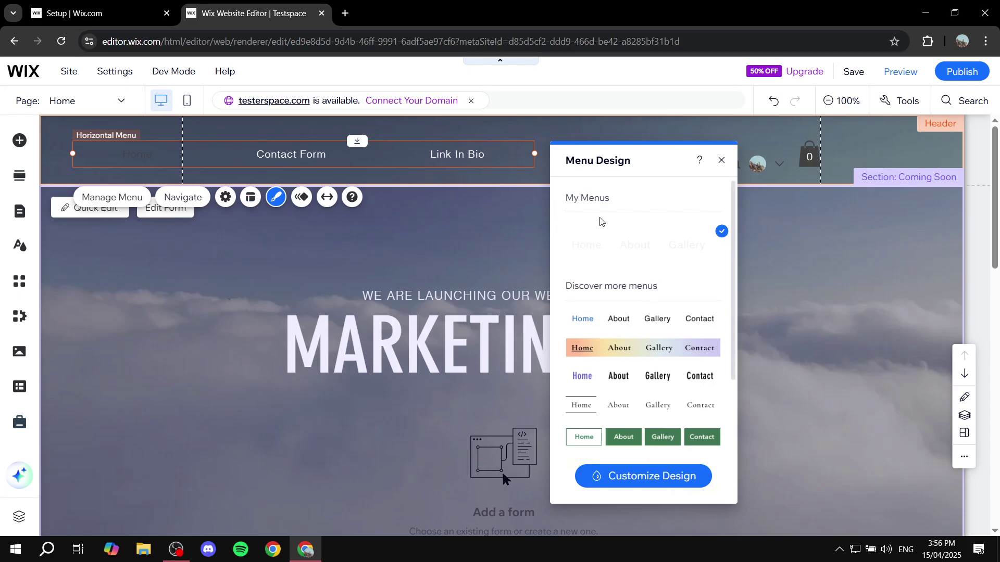
{"action": "scroll", "coordinate": [624, 270], "scroll_direction": "down", "scroll_amount": 4}
{"action": "left_click", "coordinate": [659, 269]}
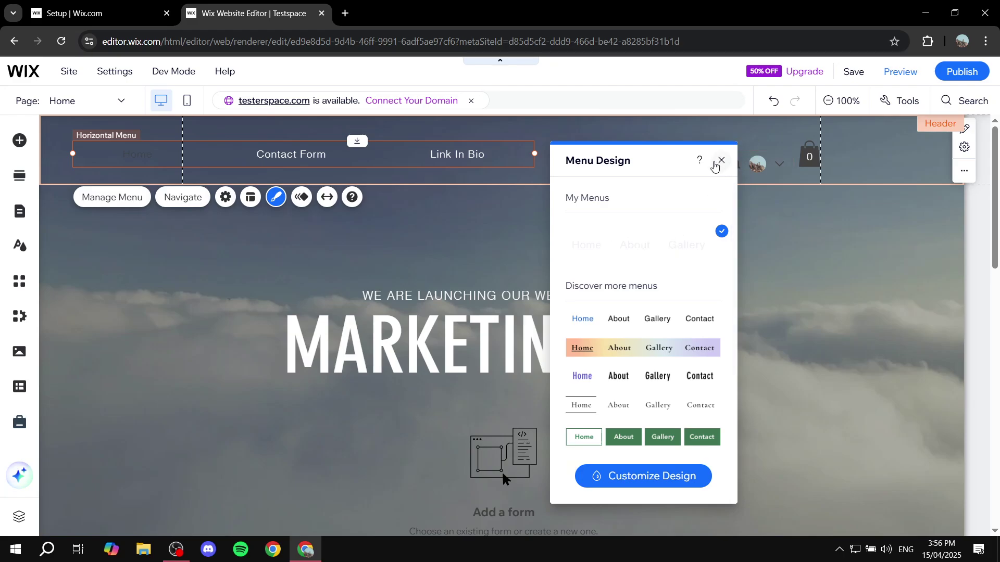
Step: Delete the header's horizontal menu and place the round black hamburger menu with three white lines in the header instead
{"action": "left_click", "coordinate": [377, 157]}
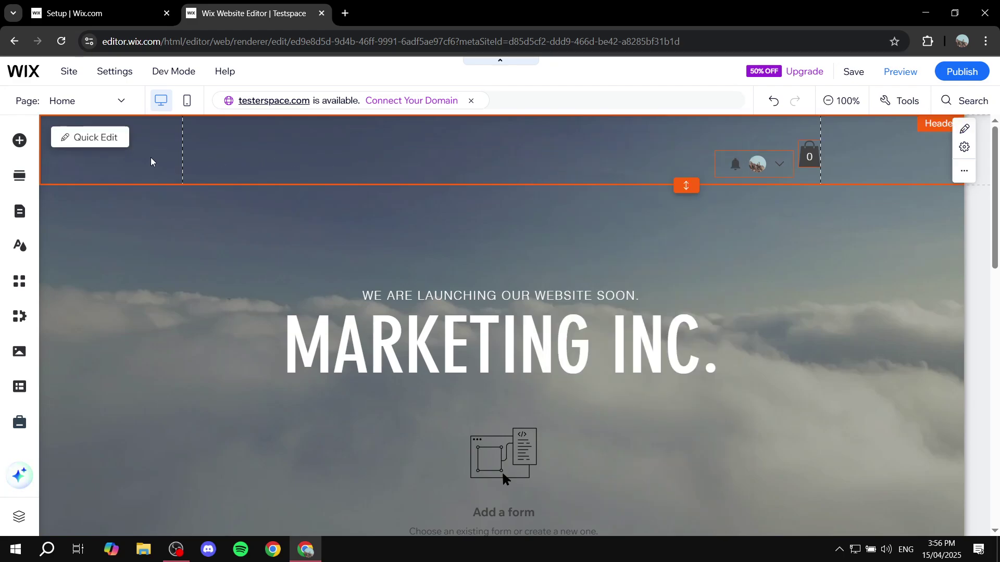
{"action": "left_click", "coordinate": [20, 141]}
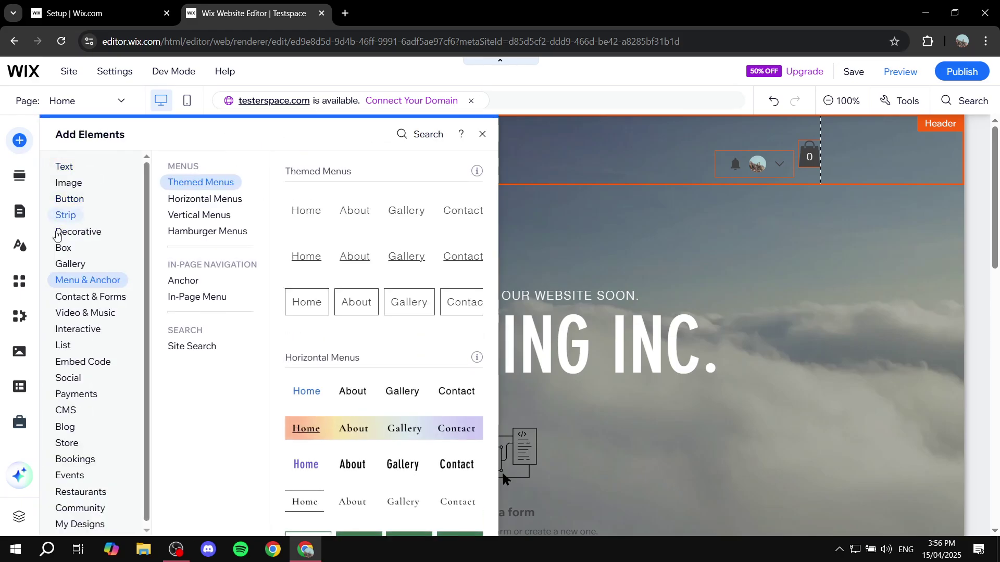
{"action": "left_click", "coordinate": [83, 313]}
{"action": "left_click", "coordinate": [116, 284]}
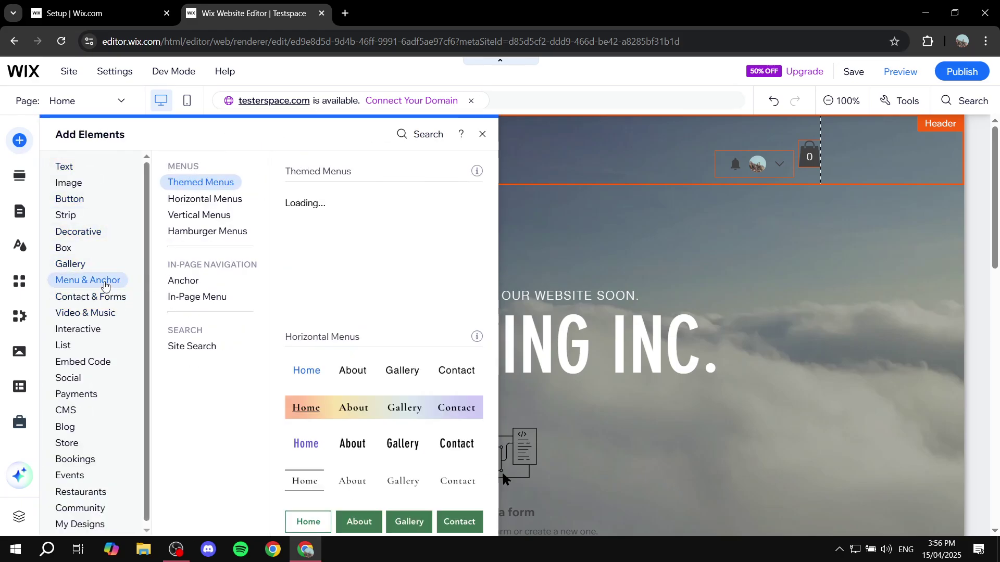
{"action": "left_click", "coordinate": [202, 231]}
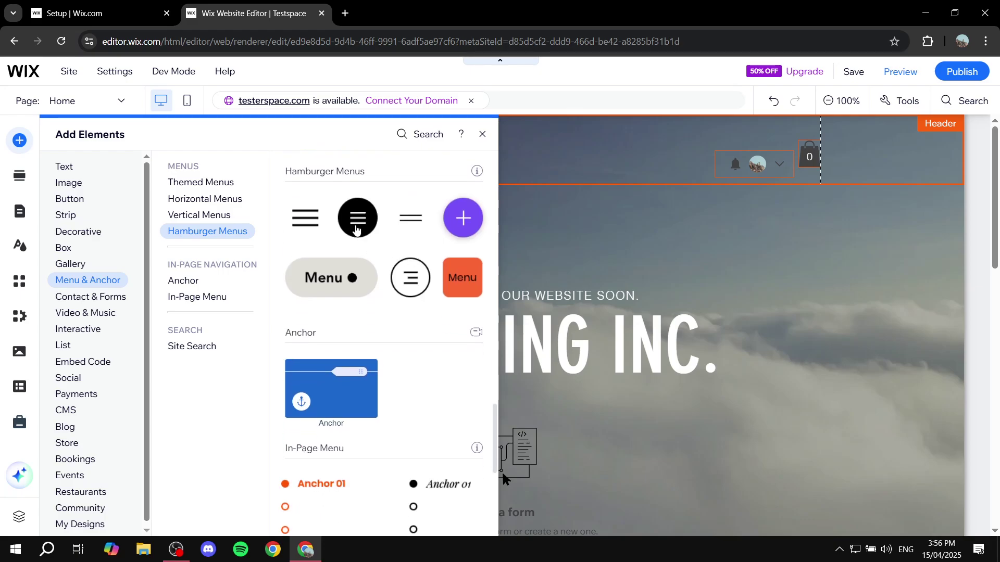
{"action": "left_click_drag", "start_coordinate": [356, 230], "coordinate": [218, 156]}
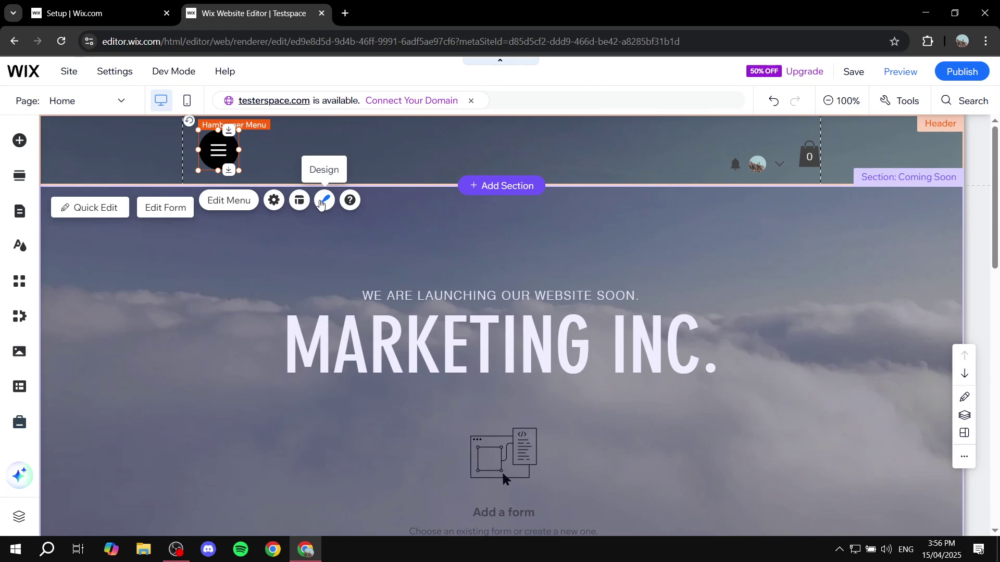
Step: Preview the desktop site and test opening and closing the new hamburger menu
{"action": "left_click", "coordinate": [892, 75]}
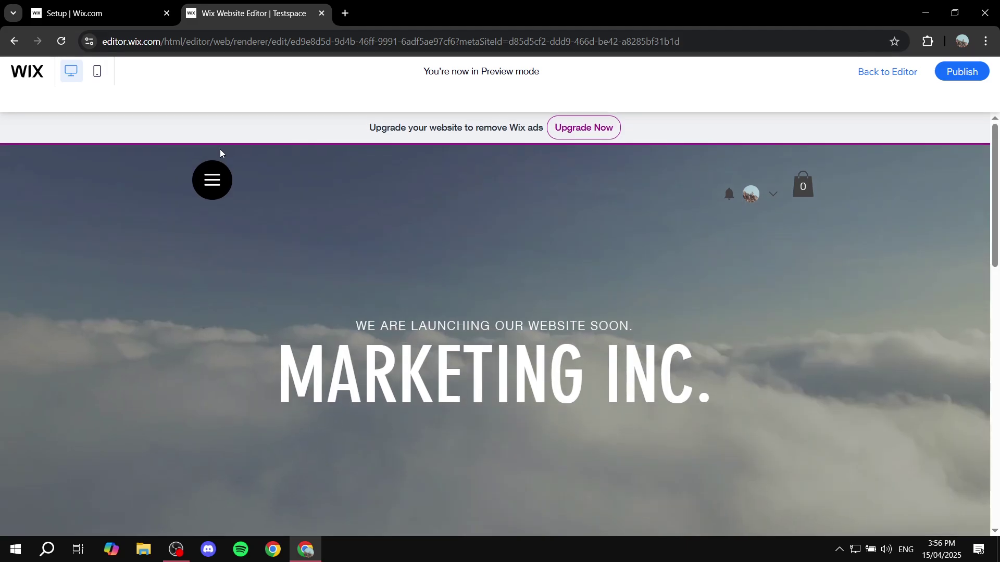
{"action": "left_click", "coordinate": [214, 157]}
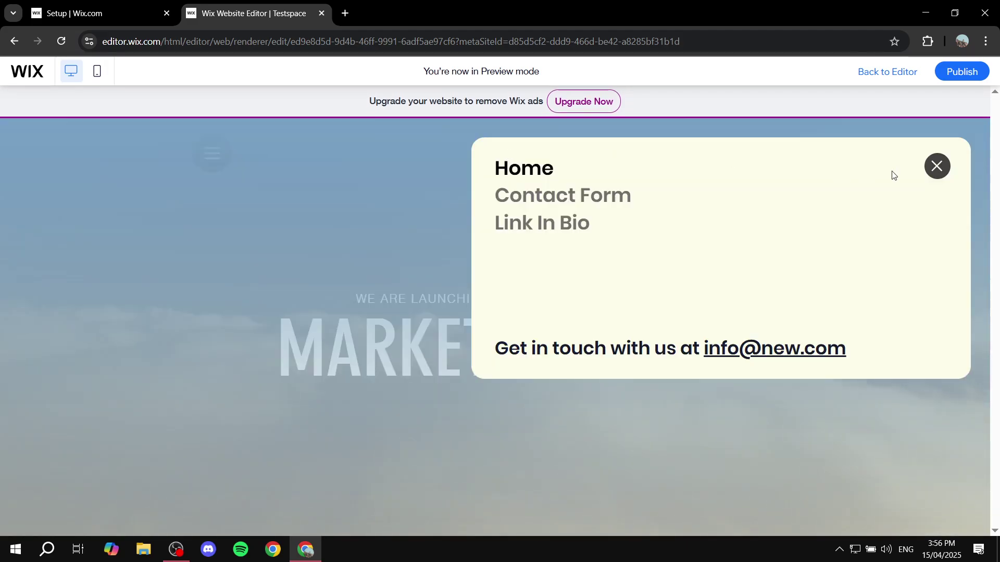
{"action": "left_click", "coordinate": [937, 167]}
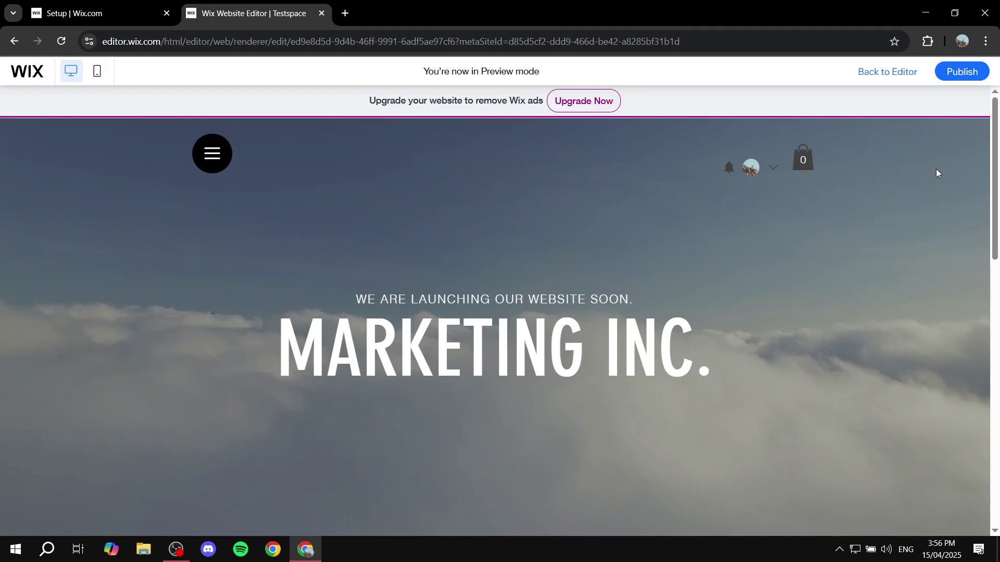